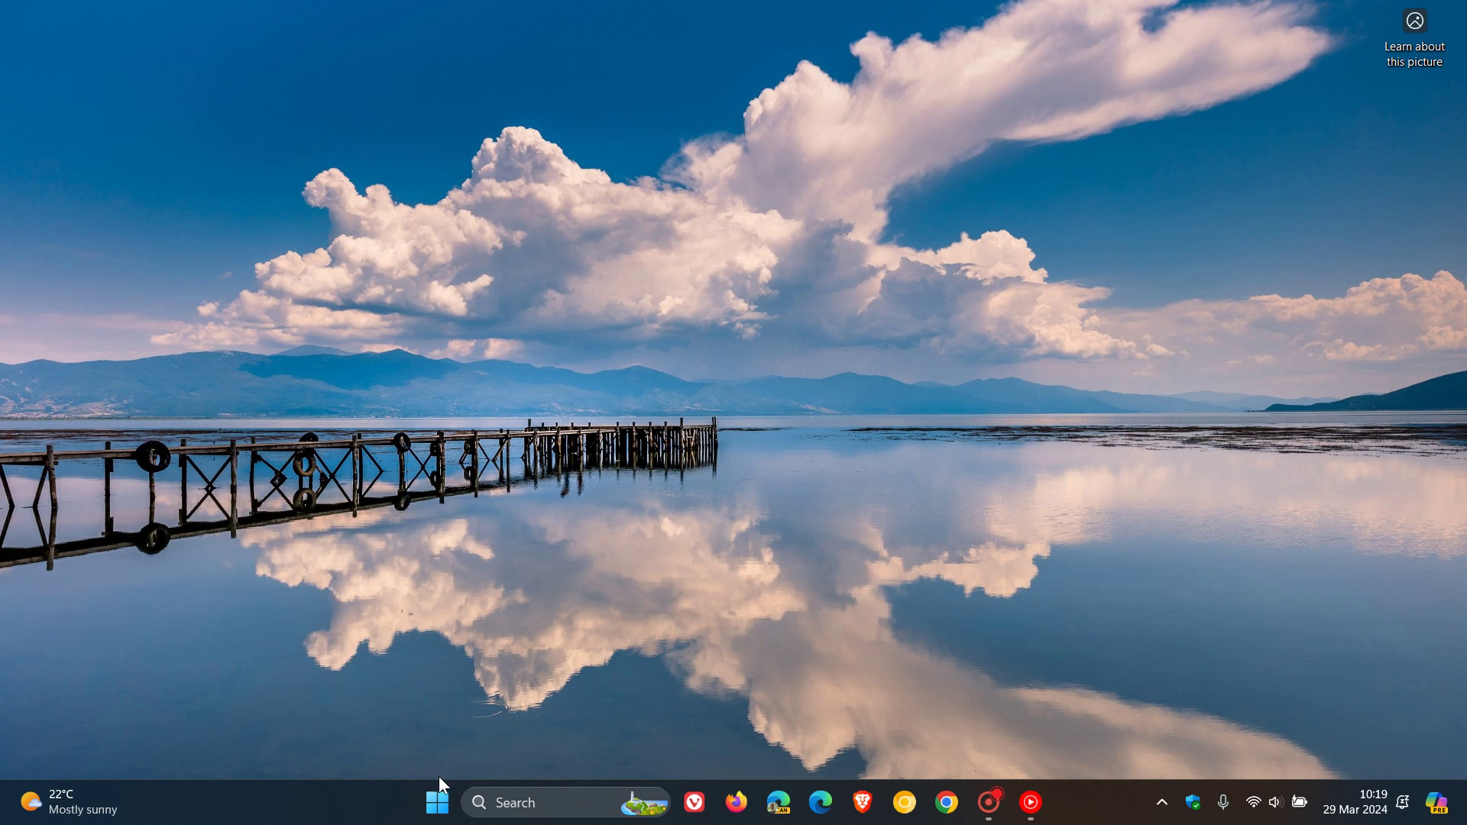
Open the Widgets board's widget picker, then close the picker and the board
click(94, 810)
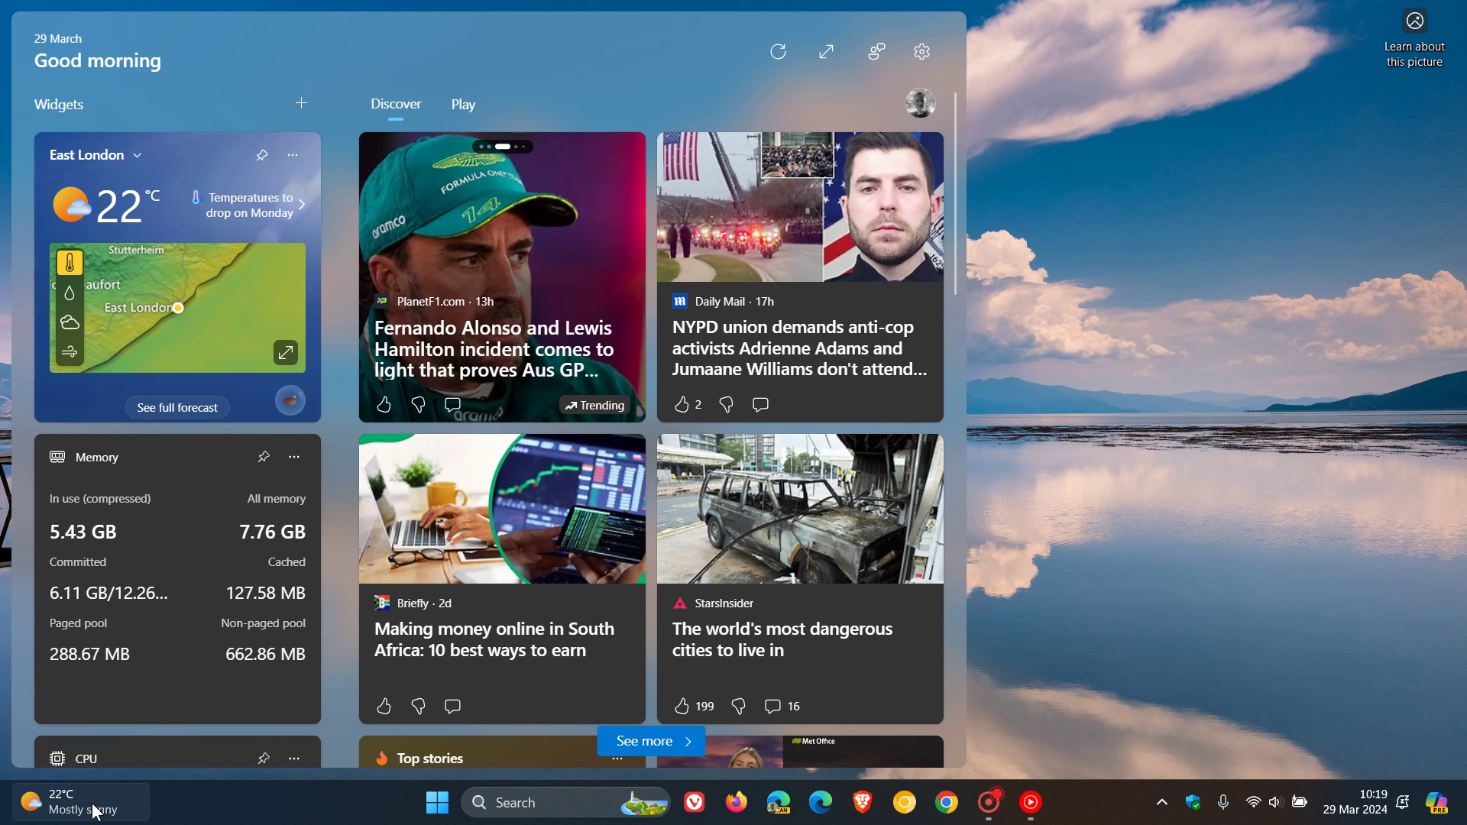
click(301, 105)
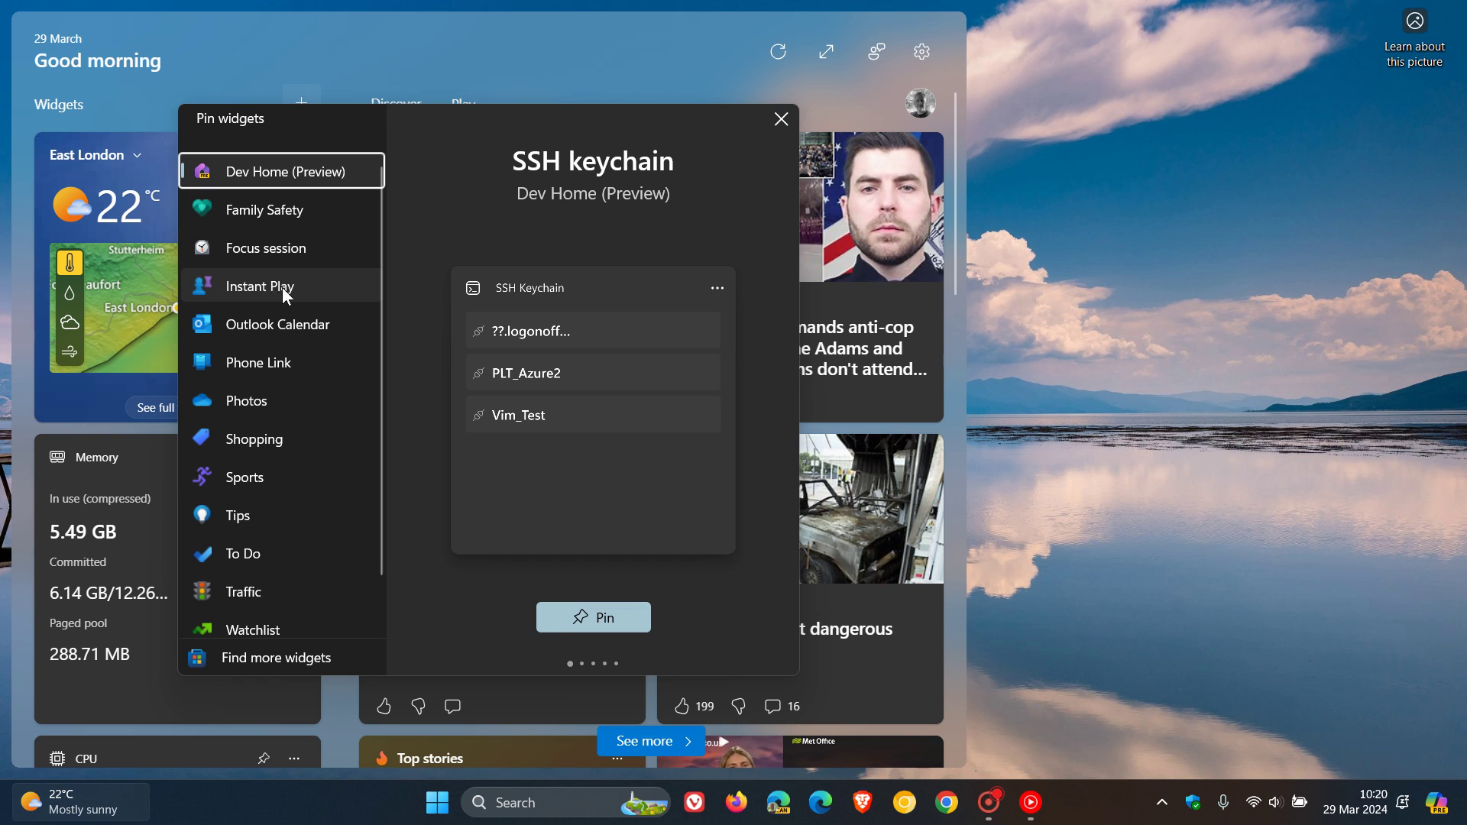
click(1205, 252)
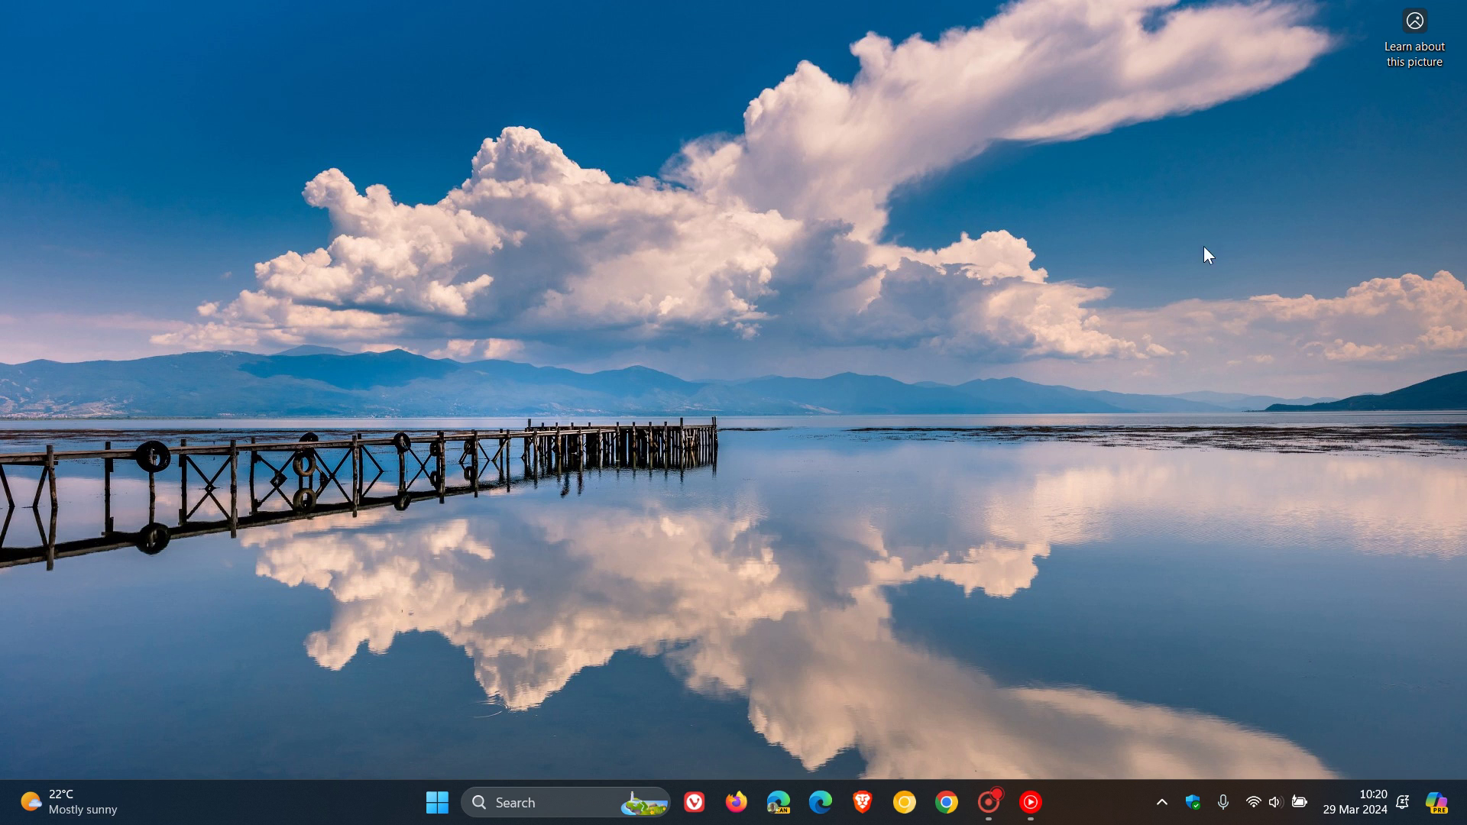
Start fetching updates for installed apps from Microsoft Store's Library page
click(438, 803)
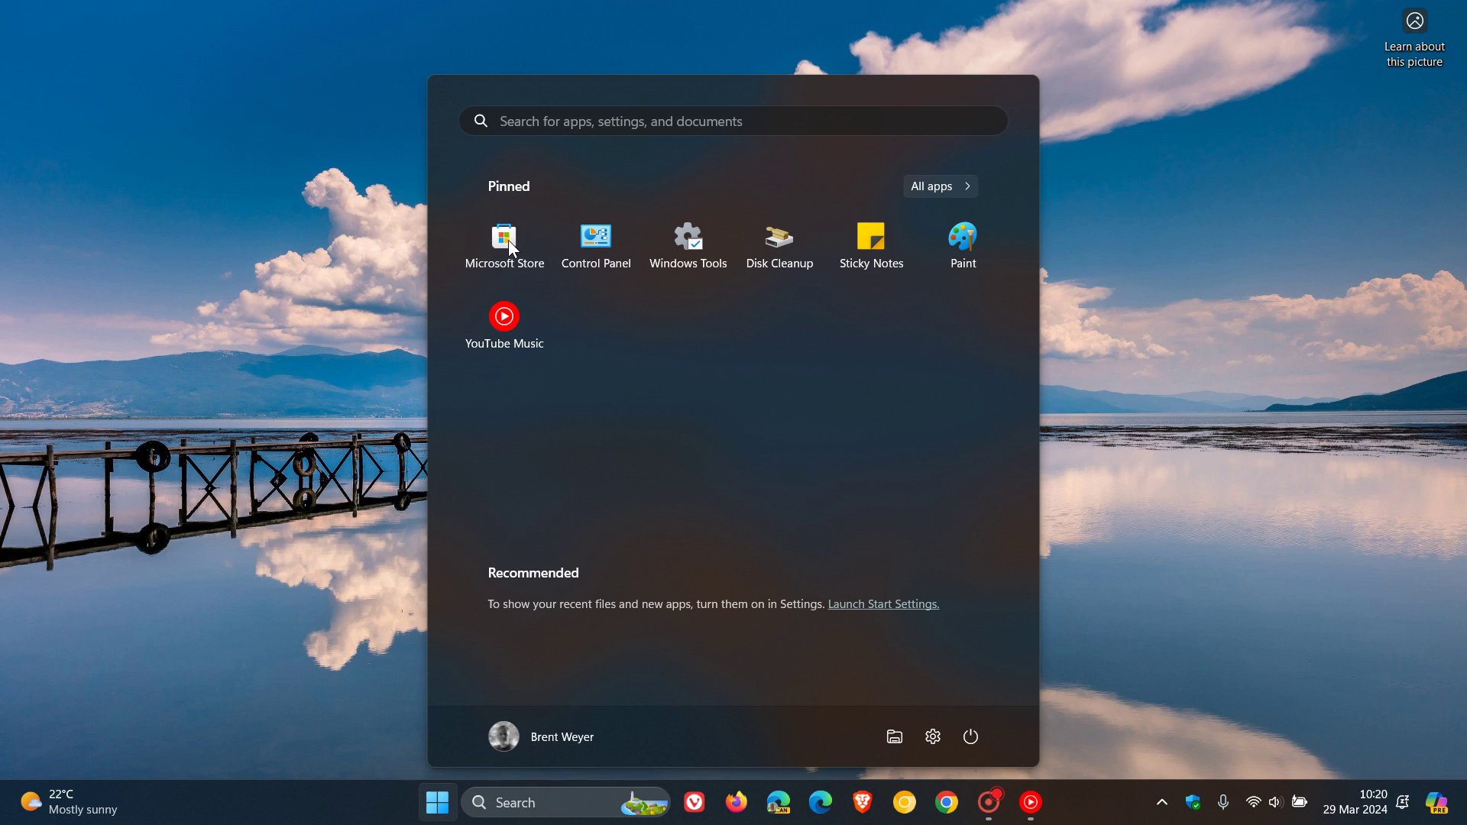
click(507, 240)
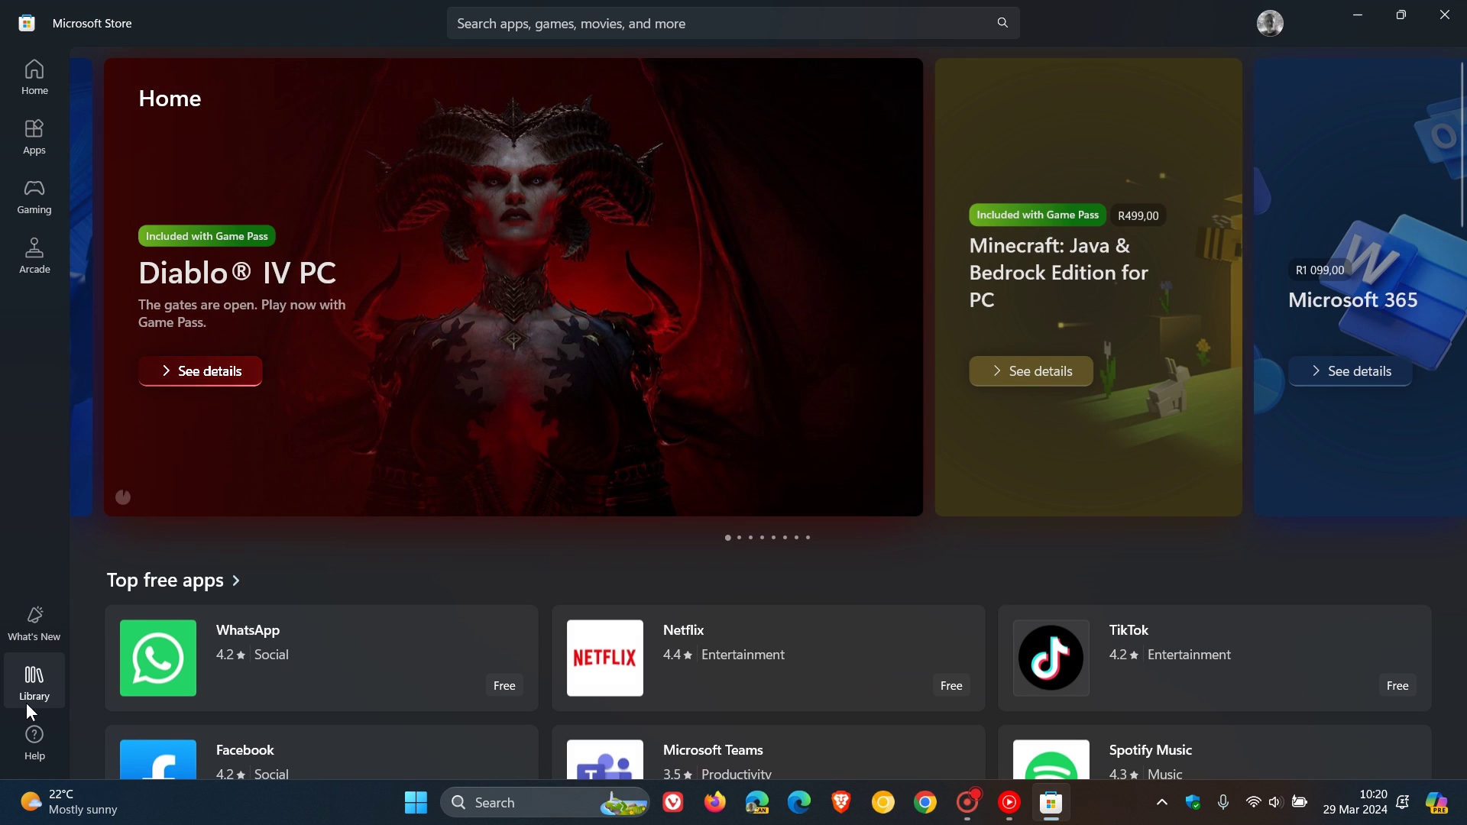
click(33, 699)
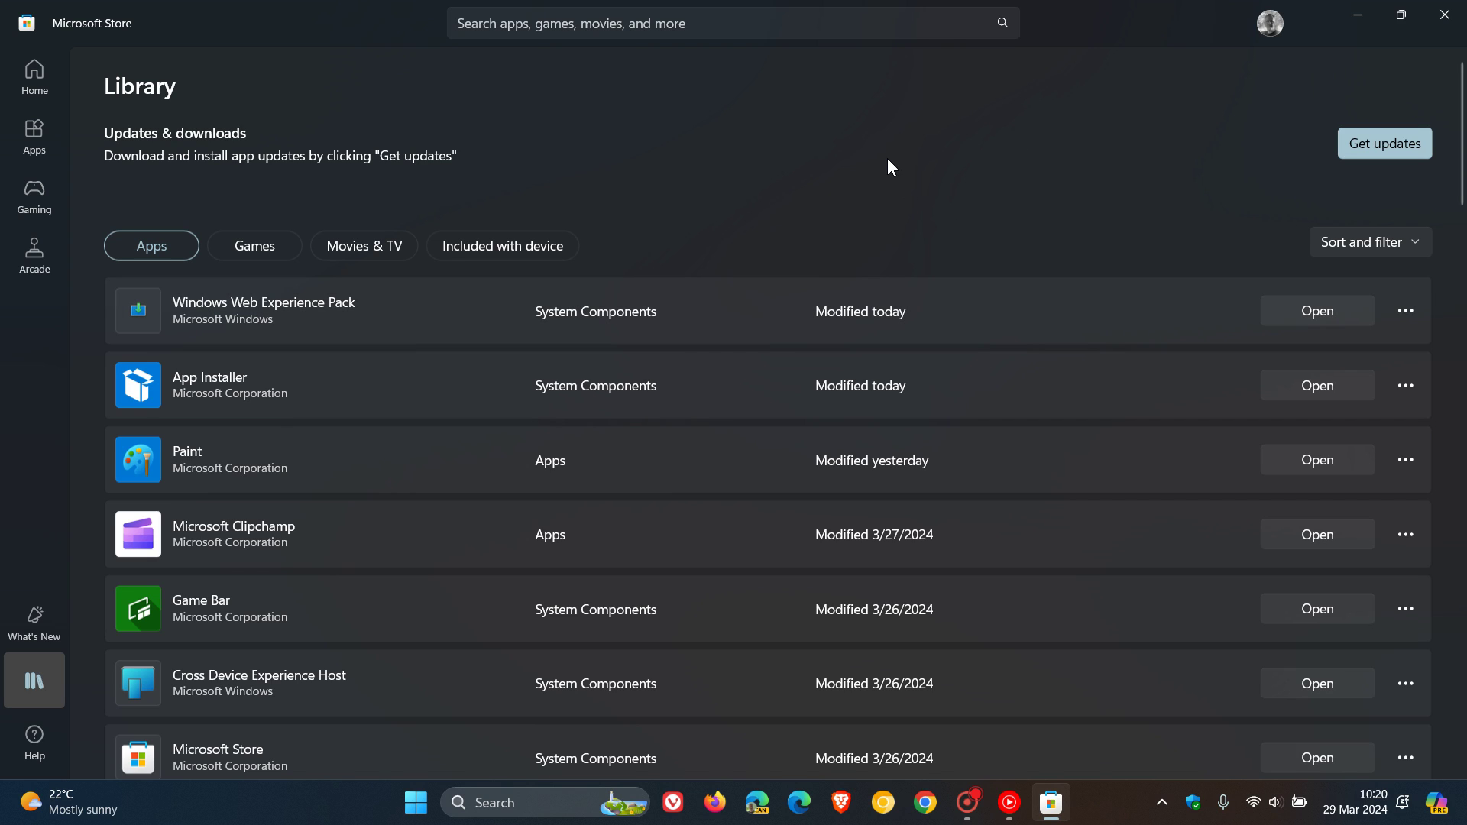
click(1372, 139)
Minimize the Store and try pinning the Instant Play games widget on the Widgets board
click(1362, 10)
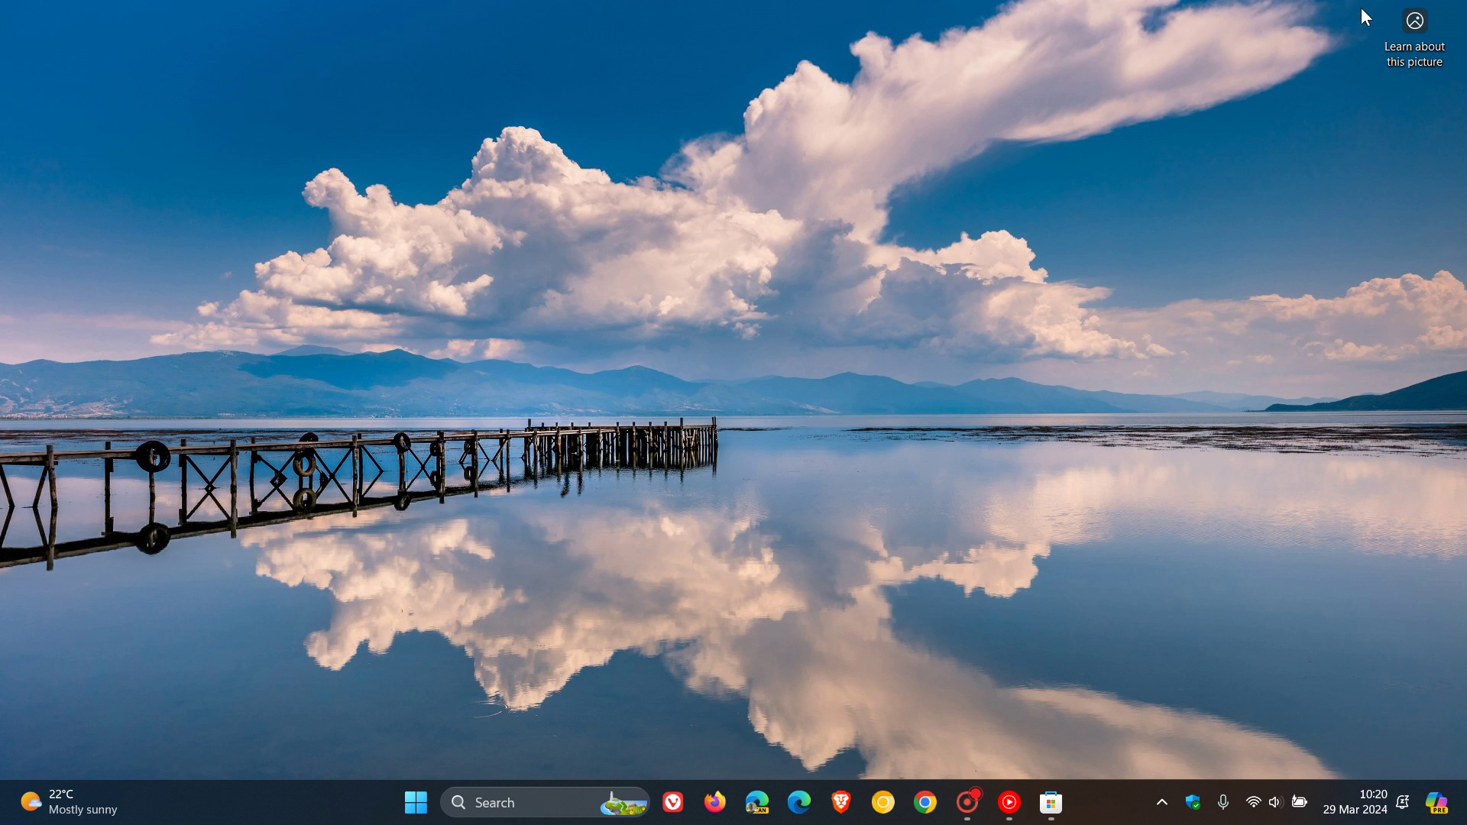
mouse_move(91, 805)
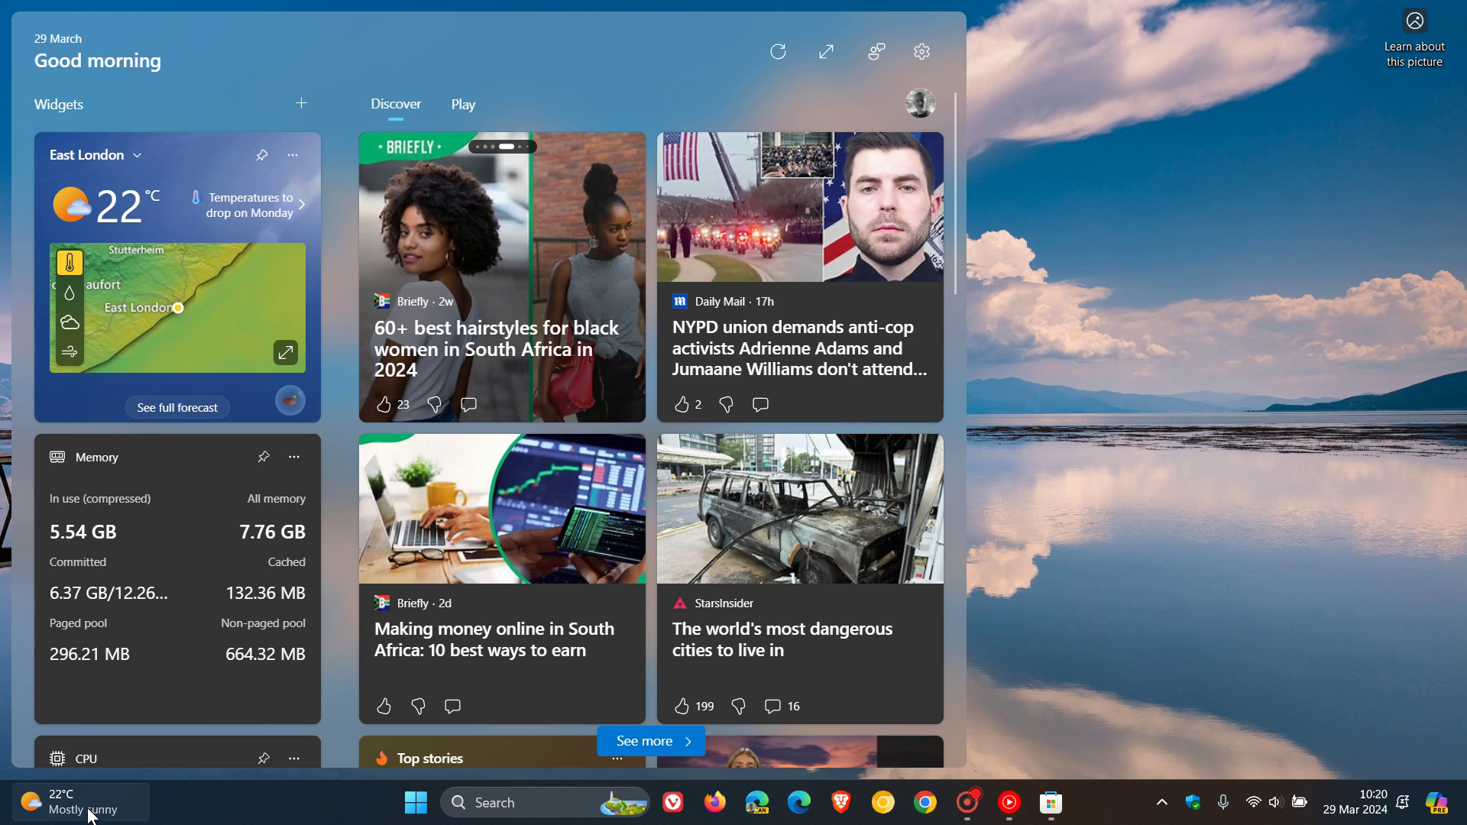
click(301, 104)
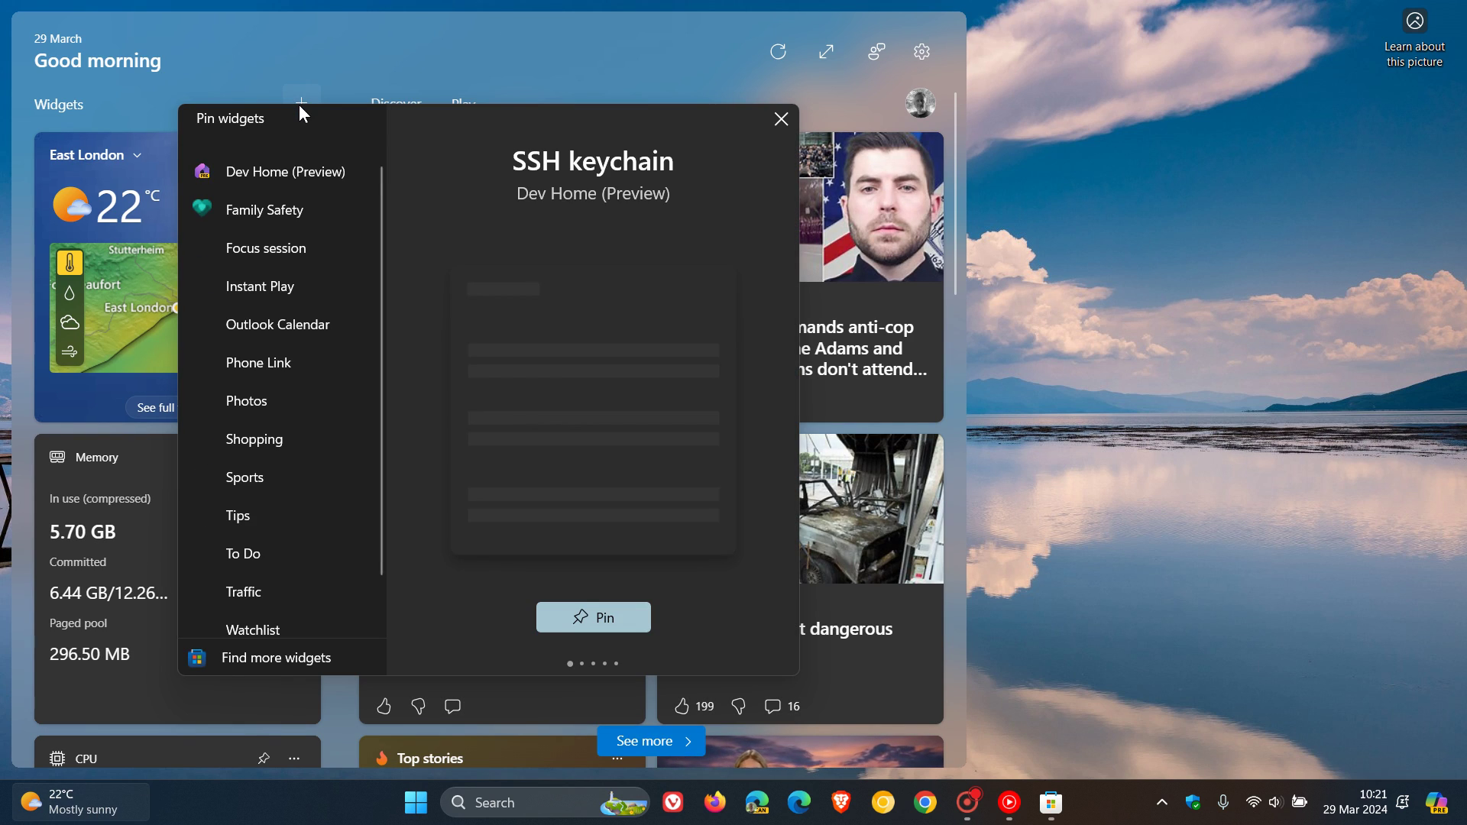
click(282, 287)
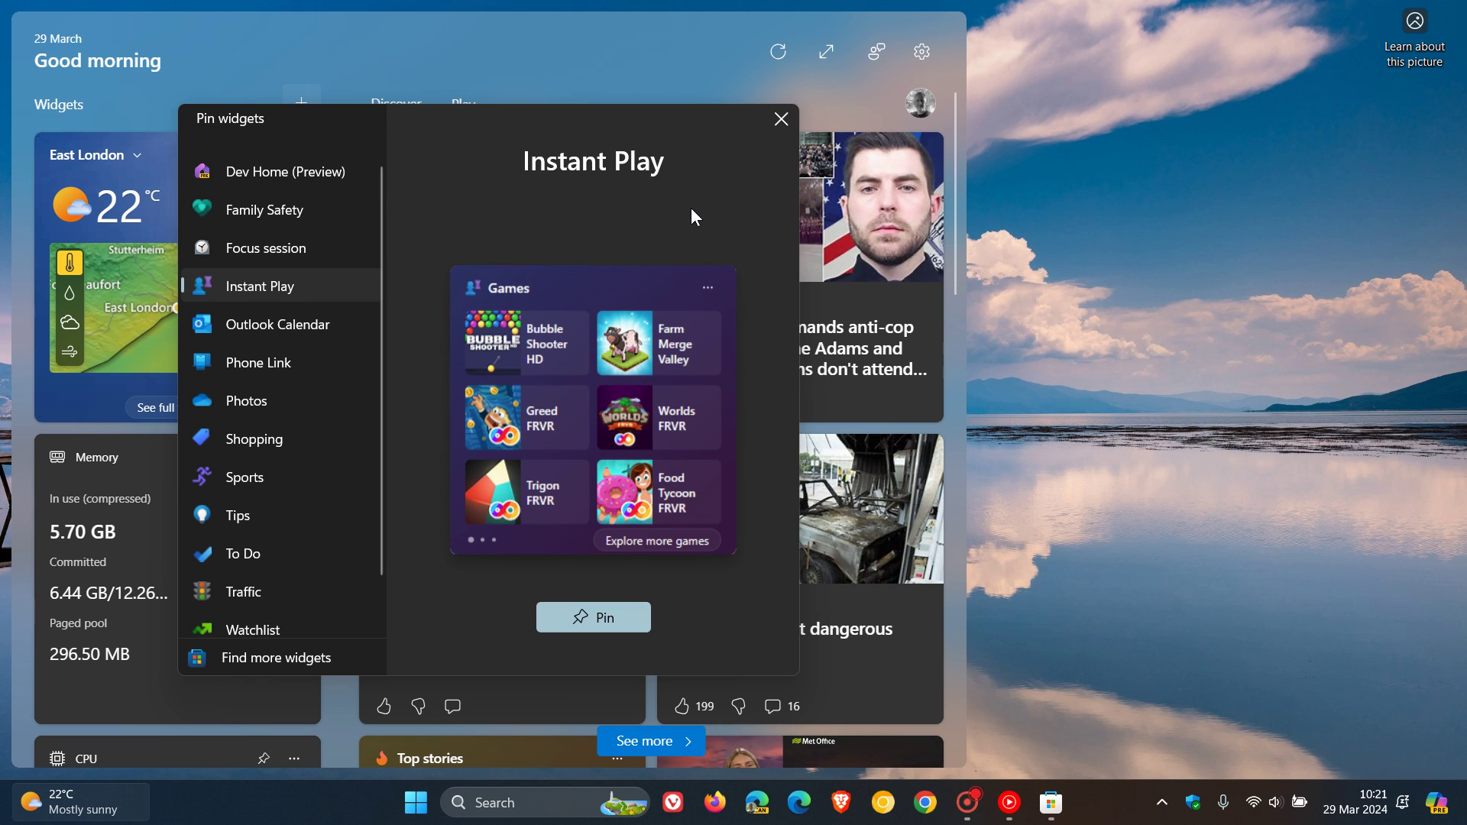
click(595, 619)
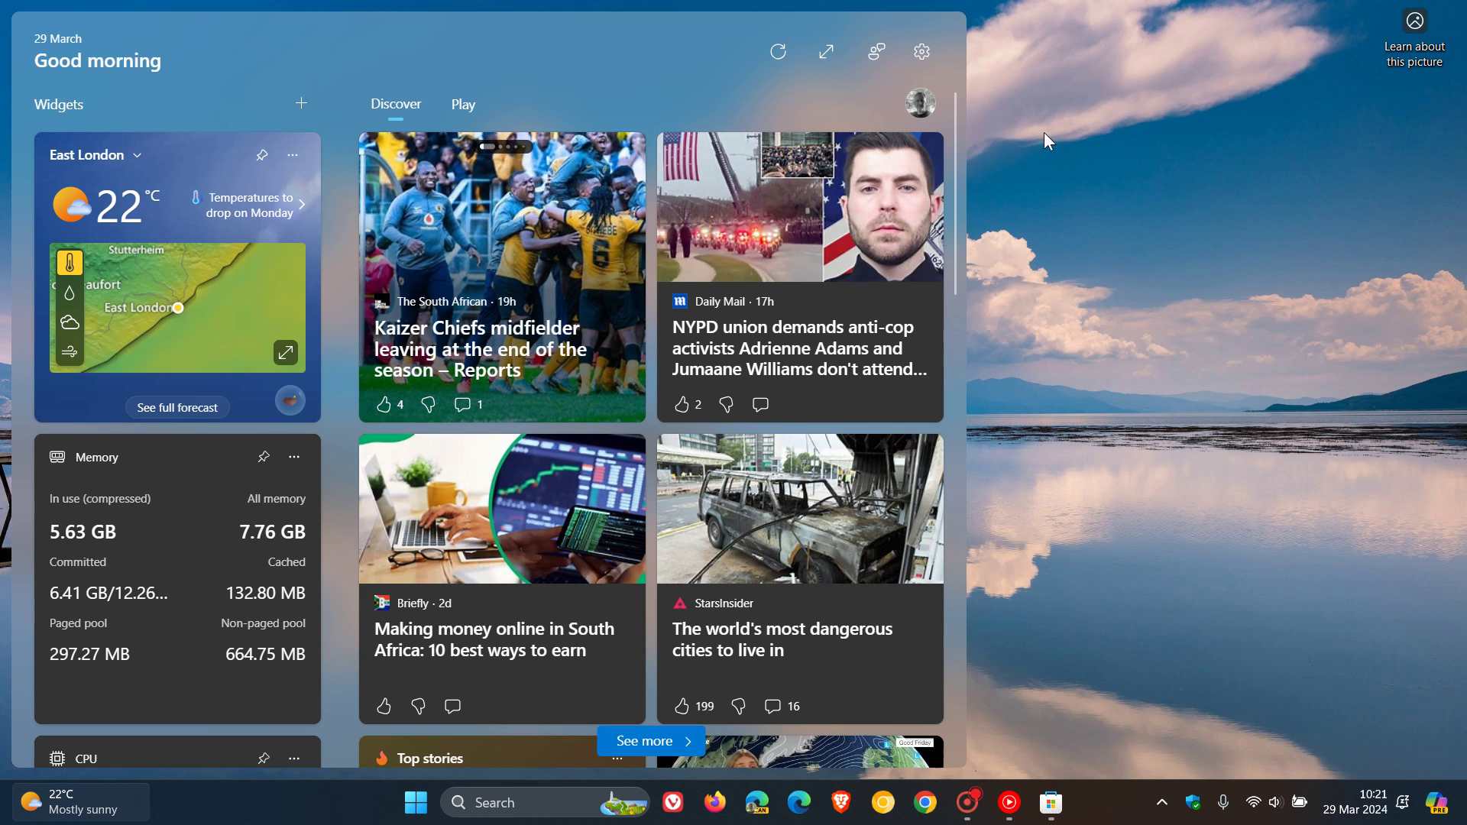
Turn off My Feed under Show or hide feeds in Widgets settings, then close the board
click(923, 53)
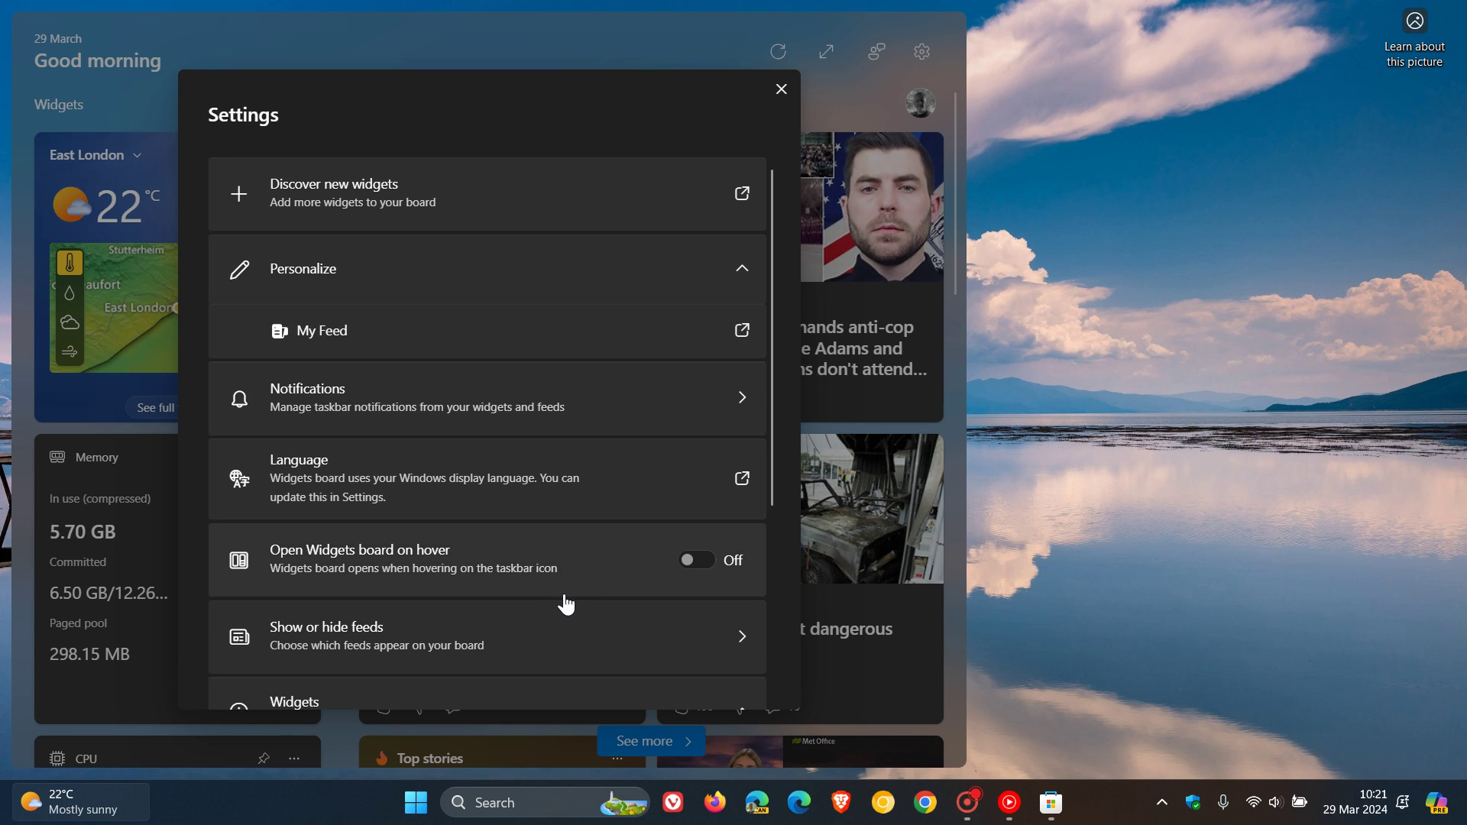
click(577, 638)
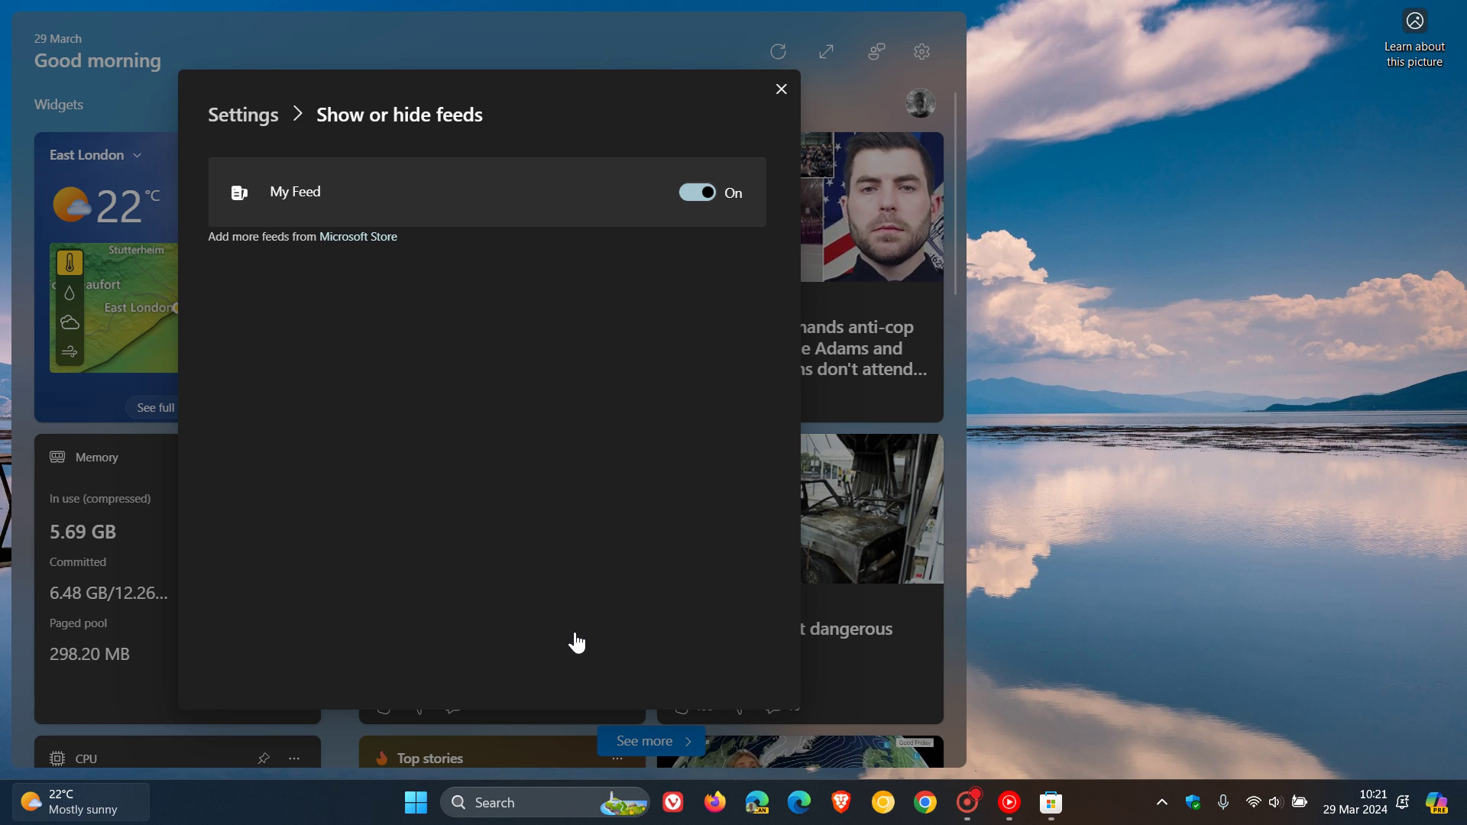
click(695, 192)
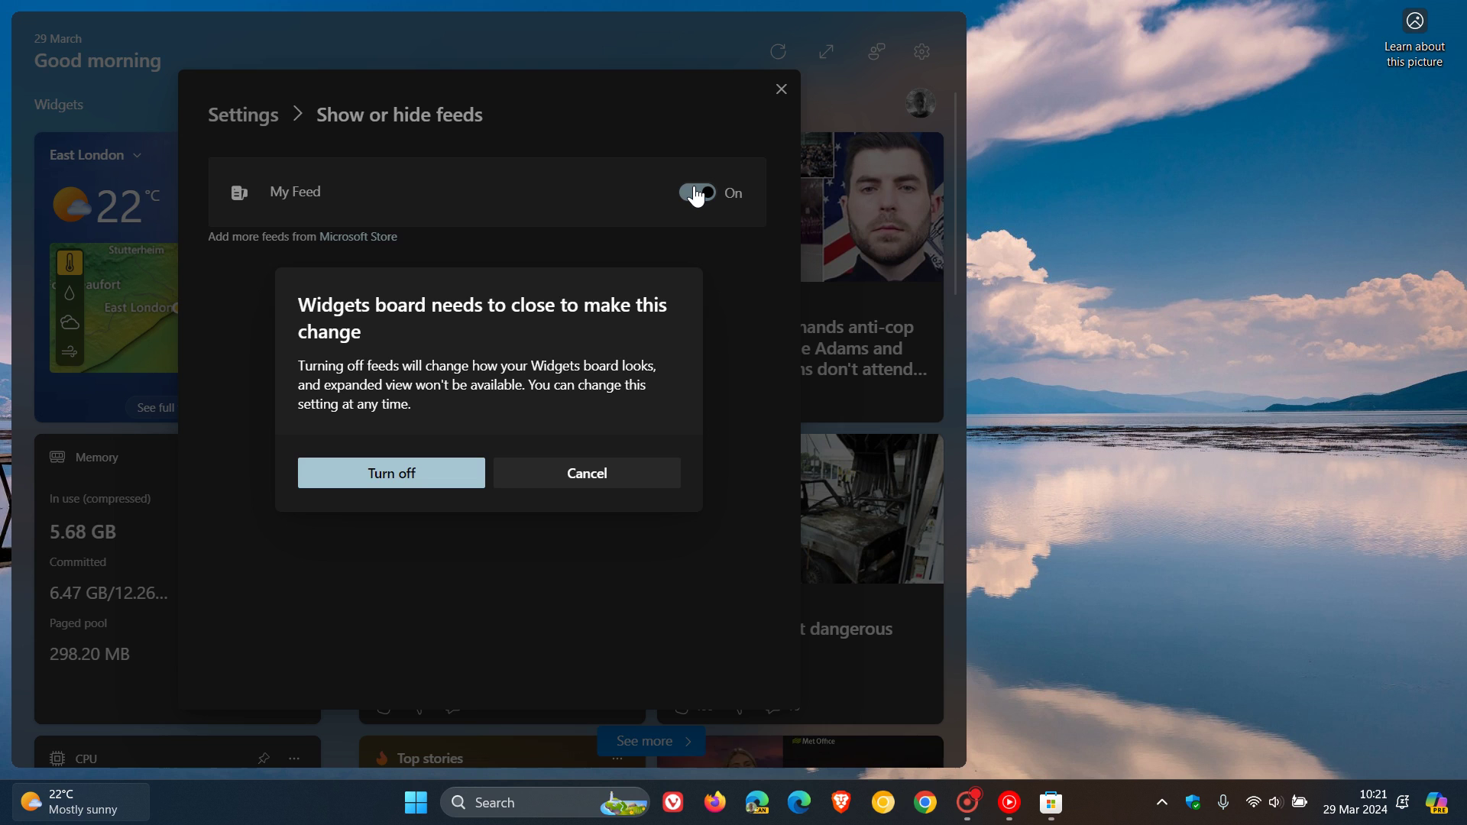
click(388, 474)
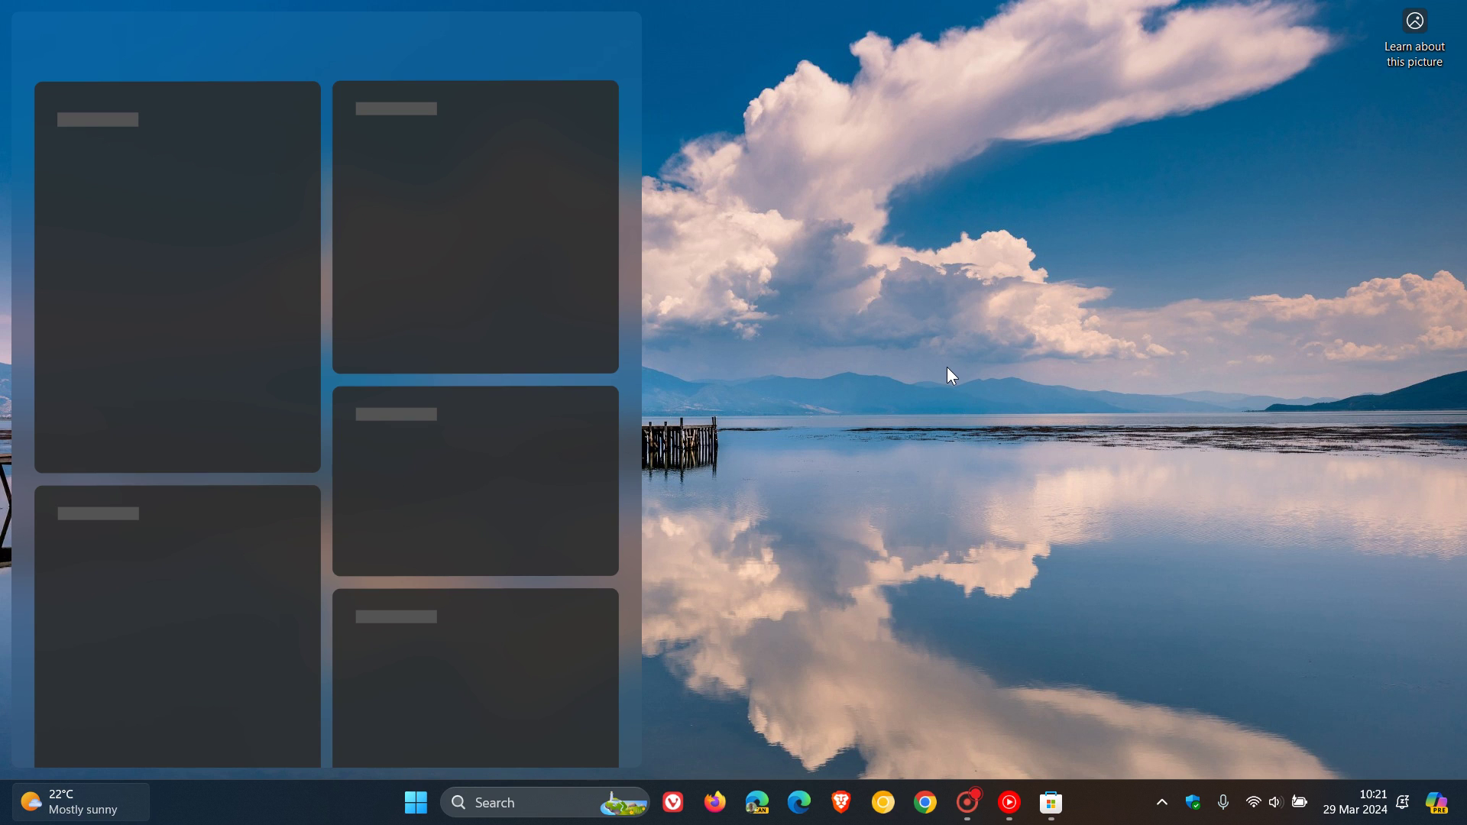
click(951, 367)
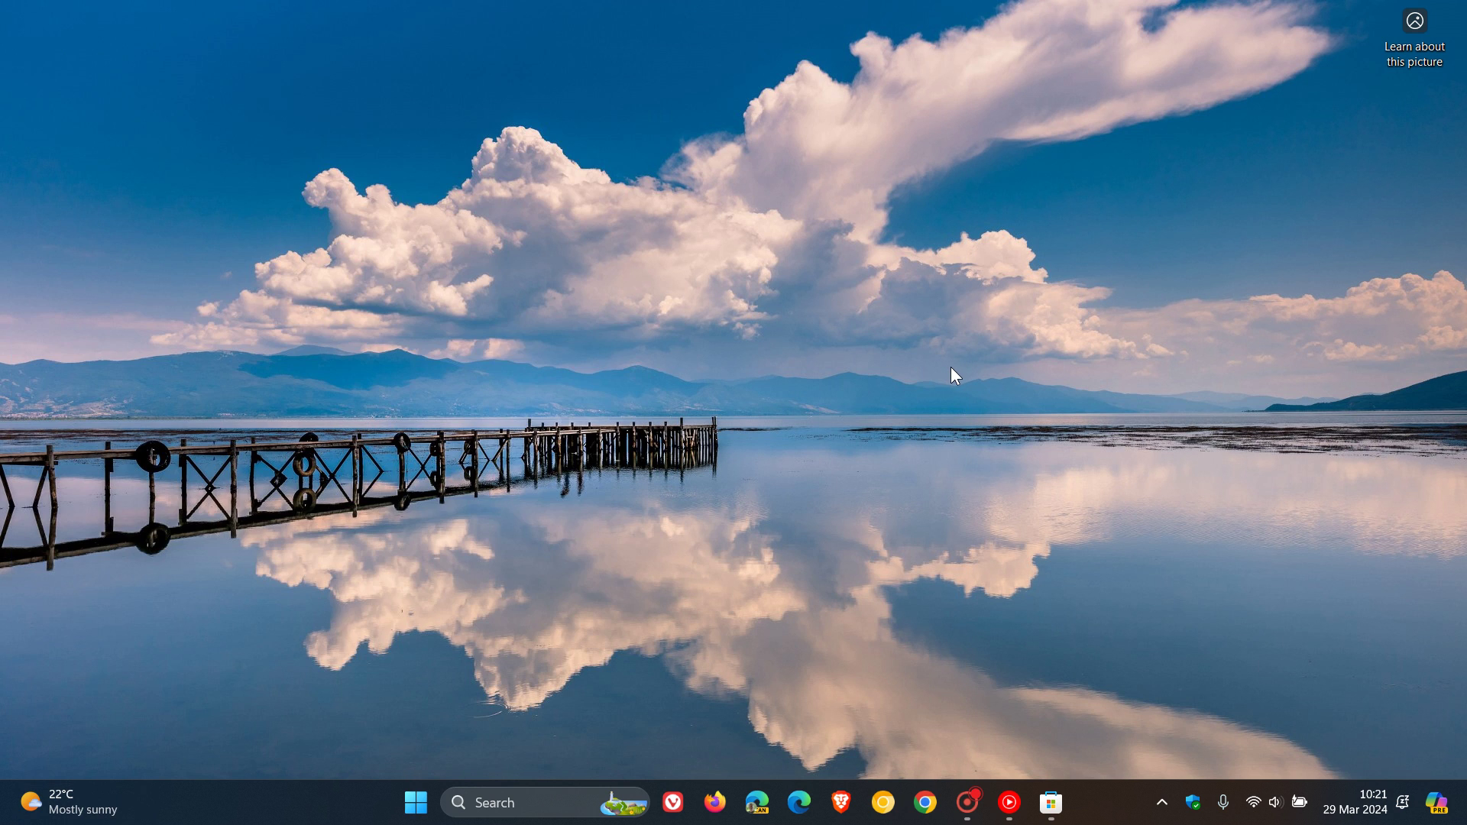
Reopen the feed-free Widgets board and try pinning the Instant Play widget again
click(68, 811)
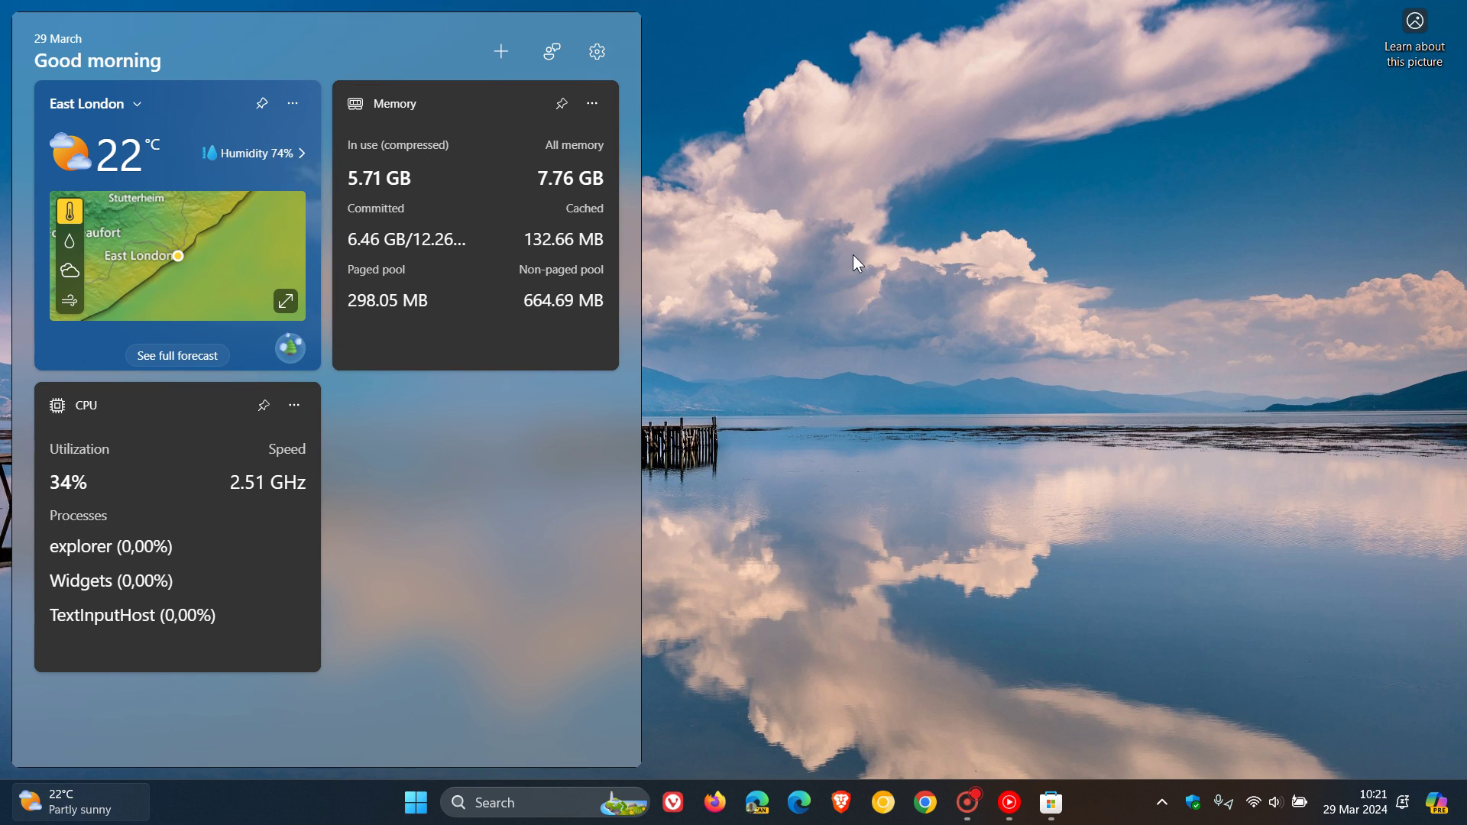
click(502, 51)
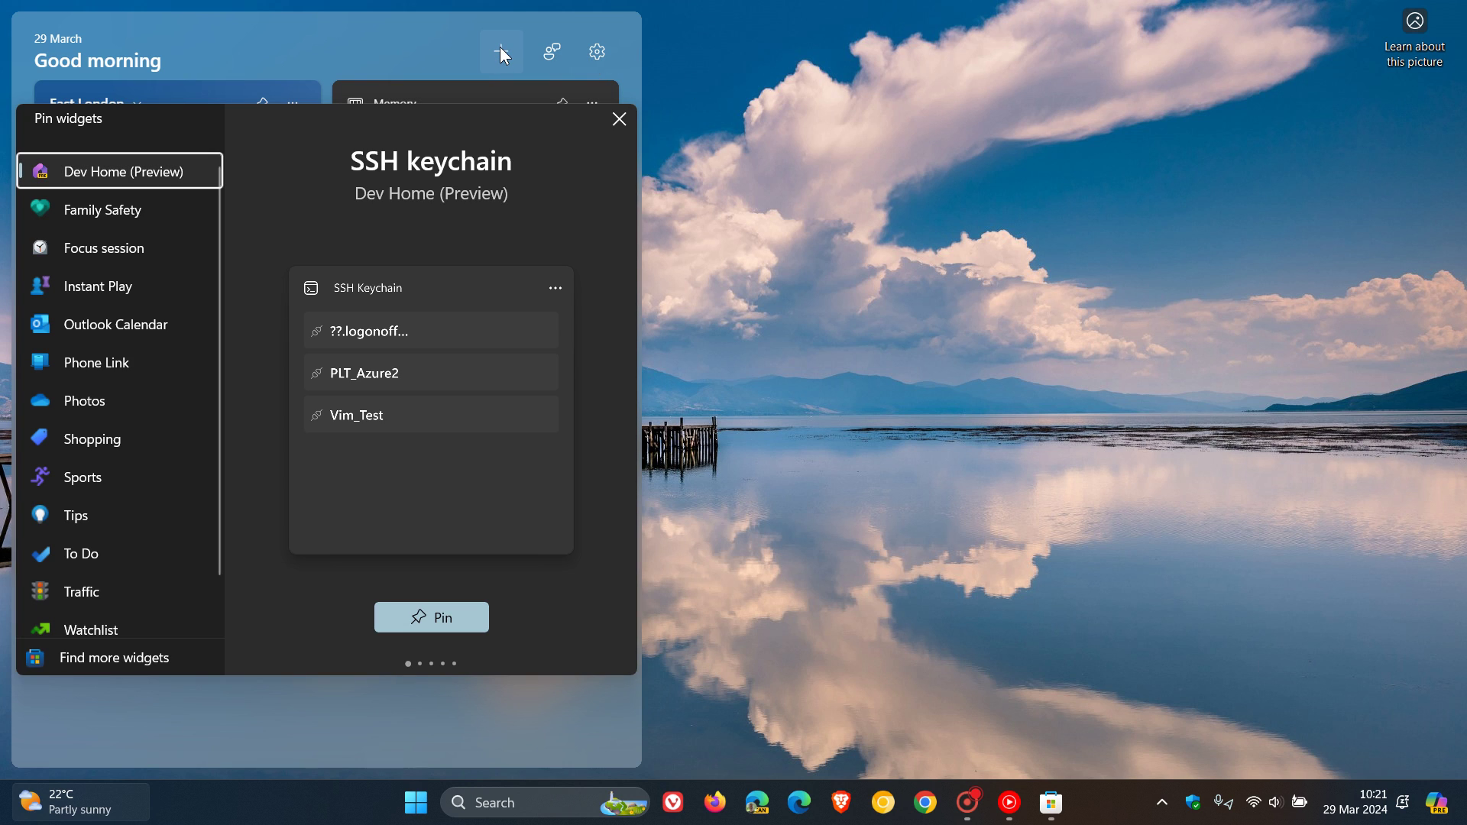
click(98, 286)
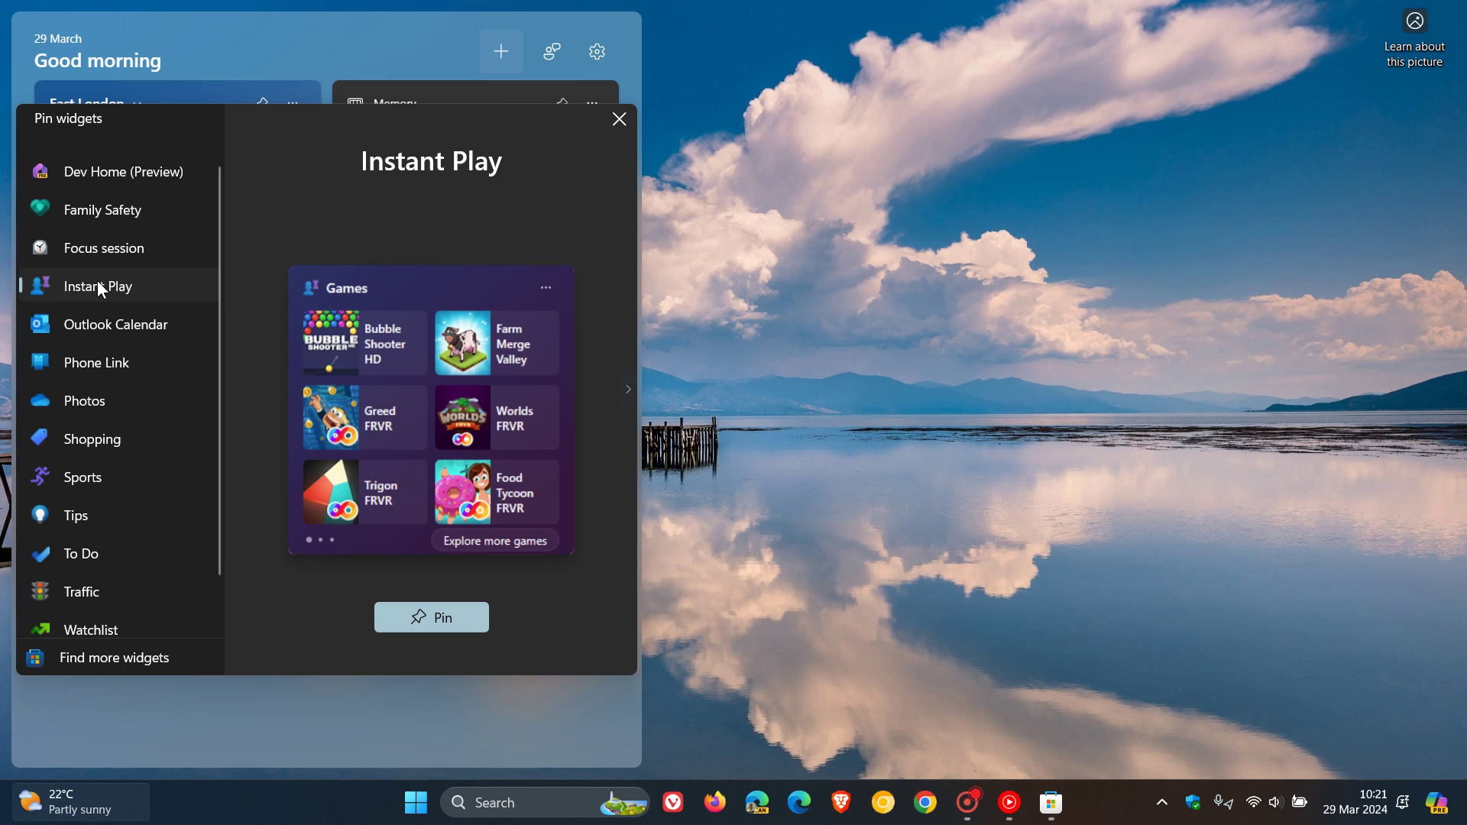
click(438, 617)
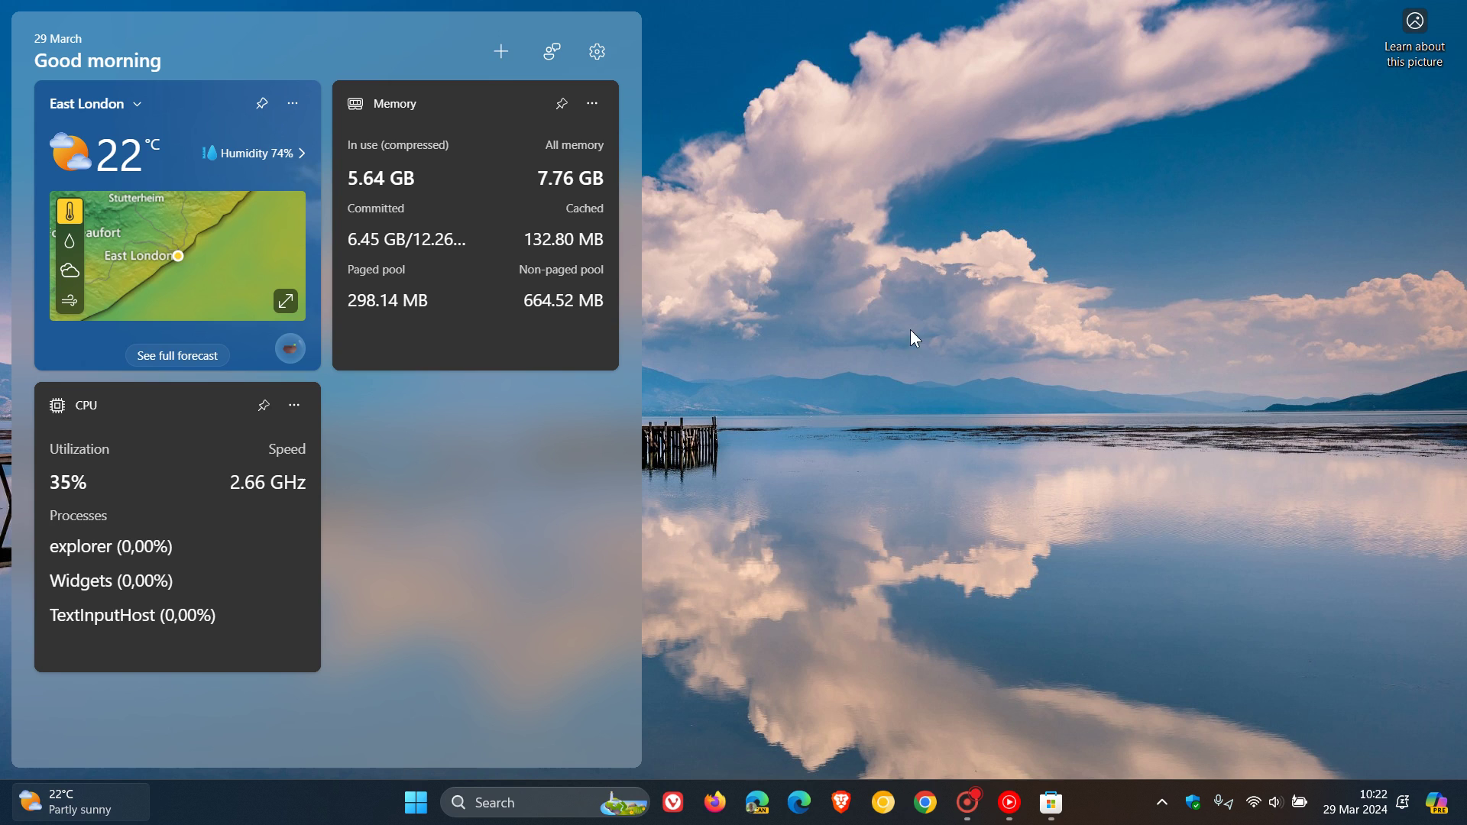
Preview Instant Play once more in Pin widgets, then close that dialog
click(501, 51)
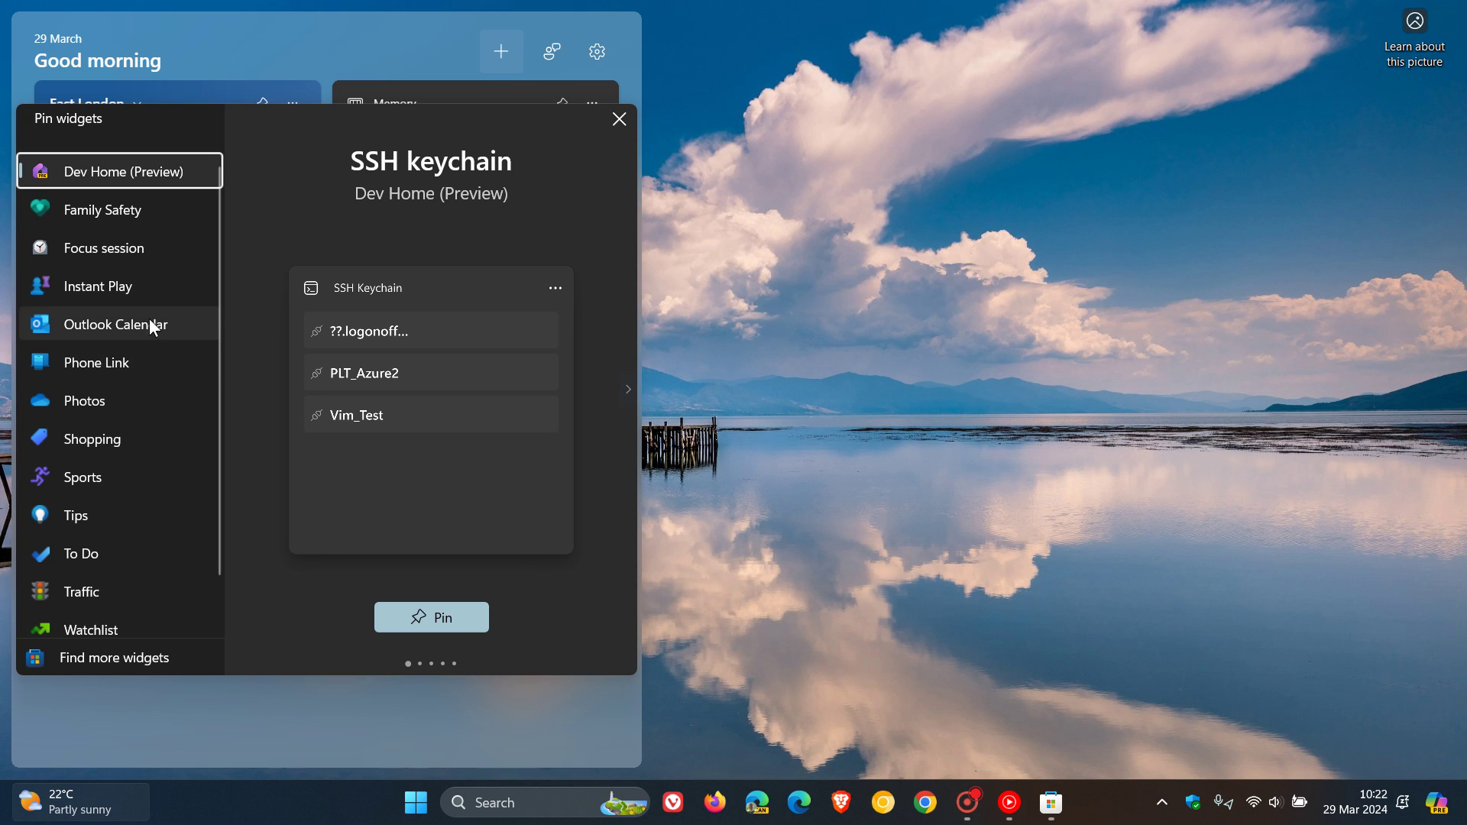
click(118, 284)
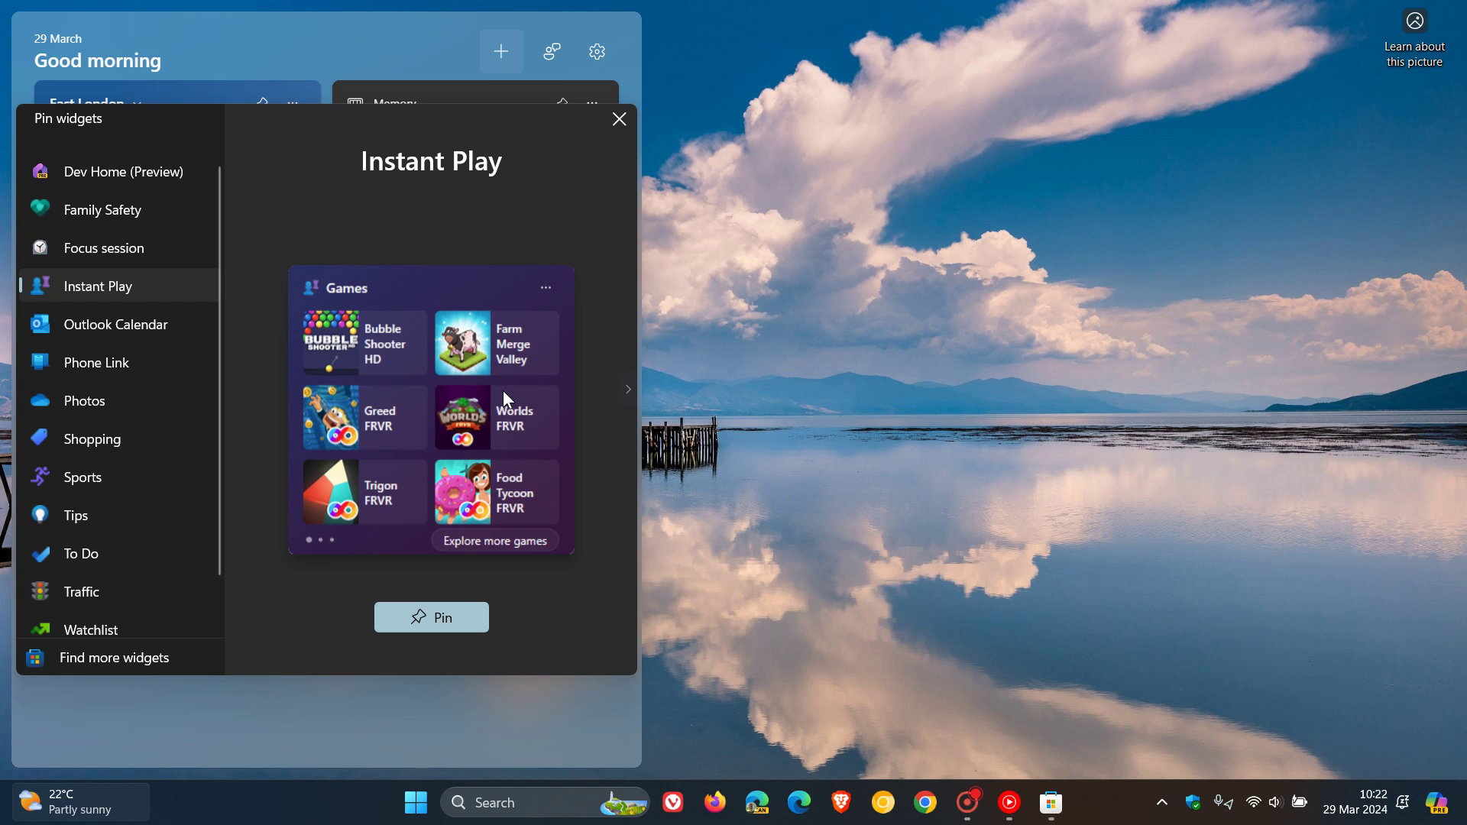
click(616, 122)
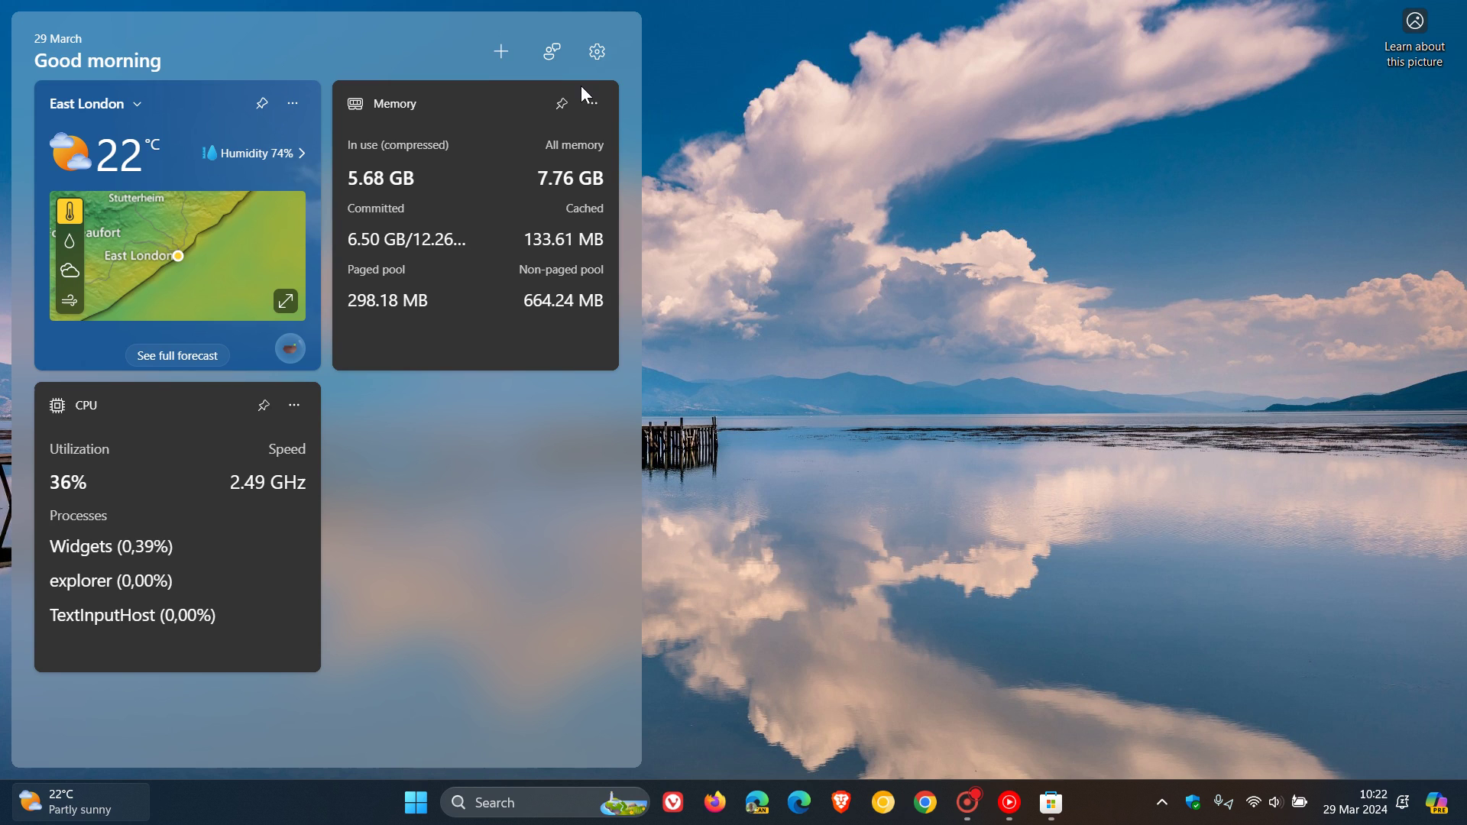
Switch My Feed on under Show or hide feeds and confirm with Turn on
click(597, 53)
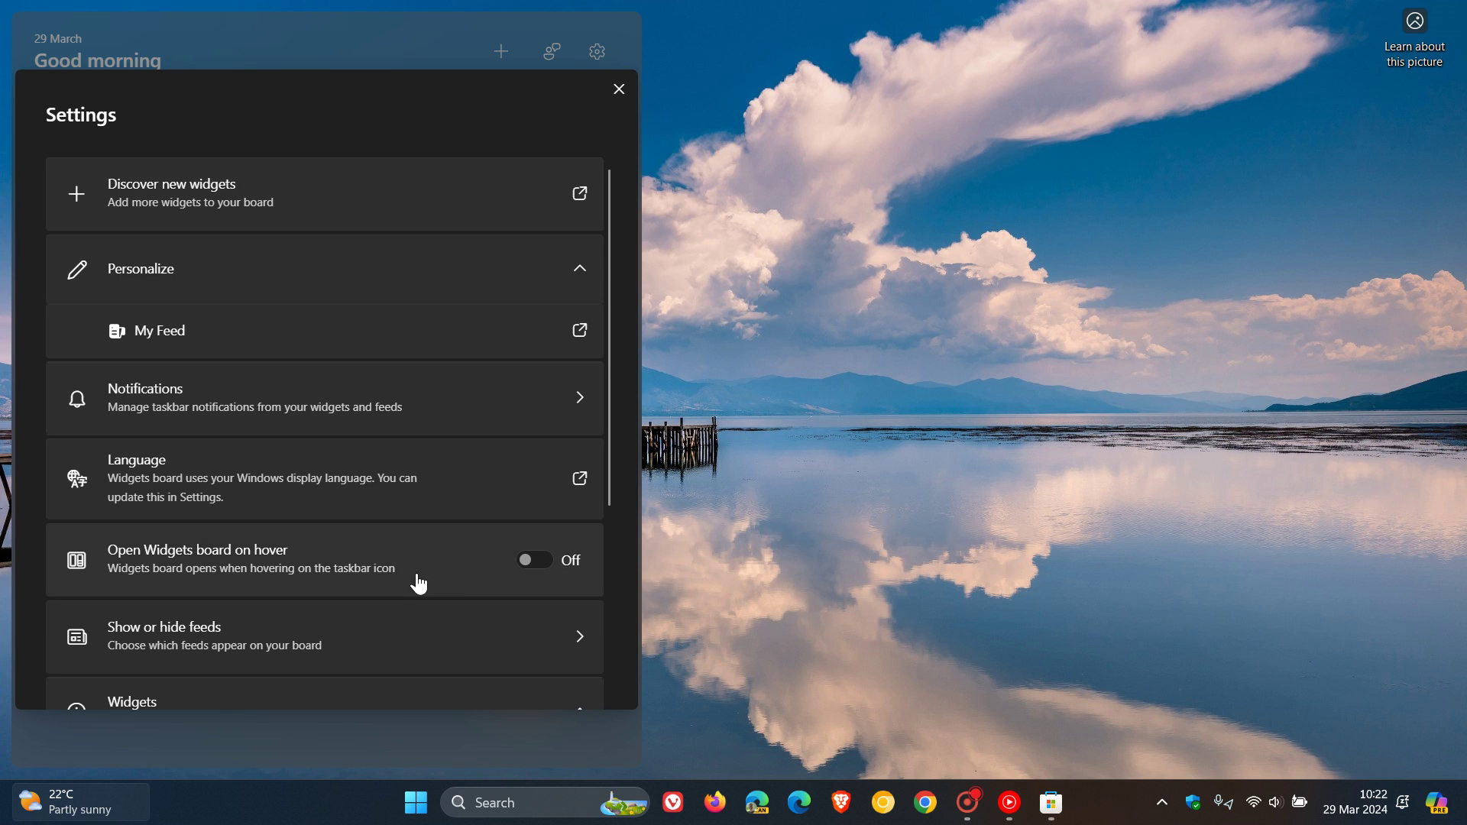
click(367, 649)
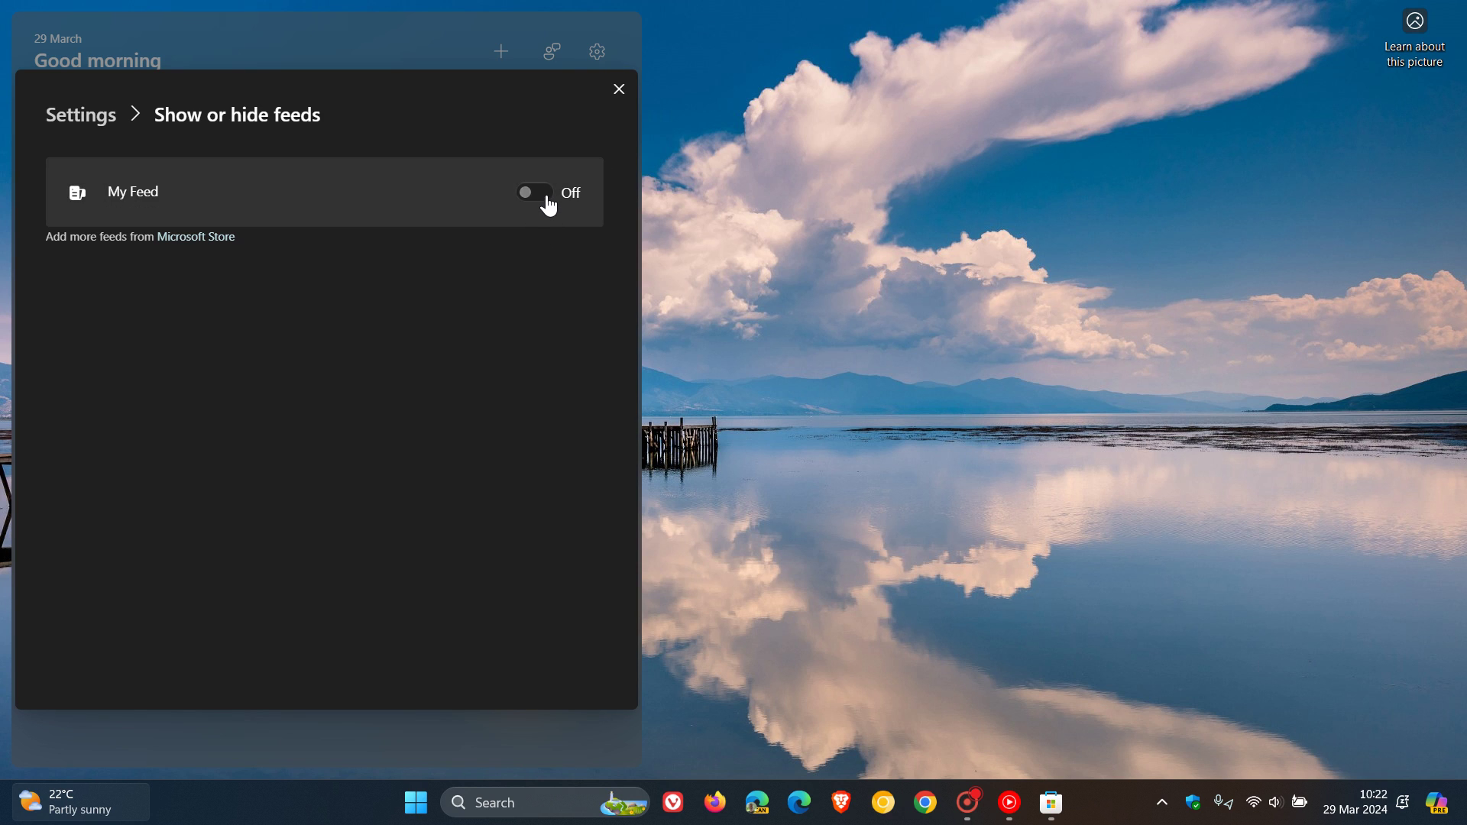
click(547, 201)
click(259, 480)
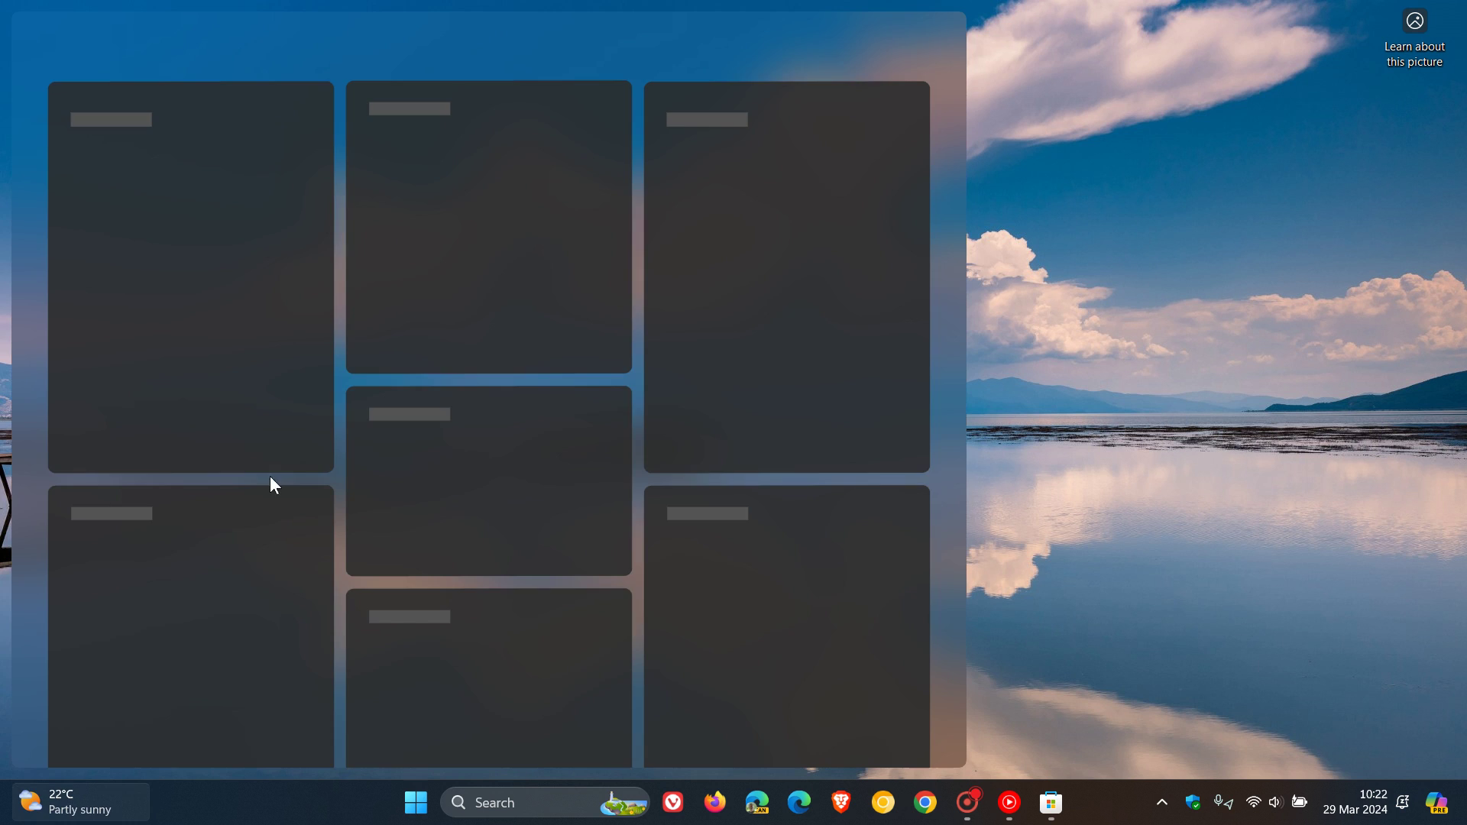
Close the Widgets board and reopen it from the taskbar weather button
click(1153, 380)
click(76, 815)
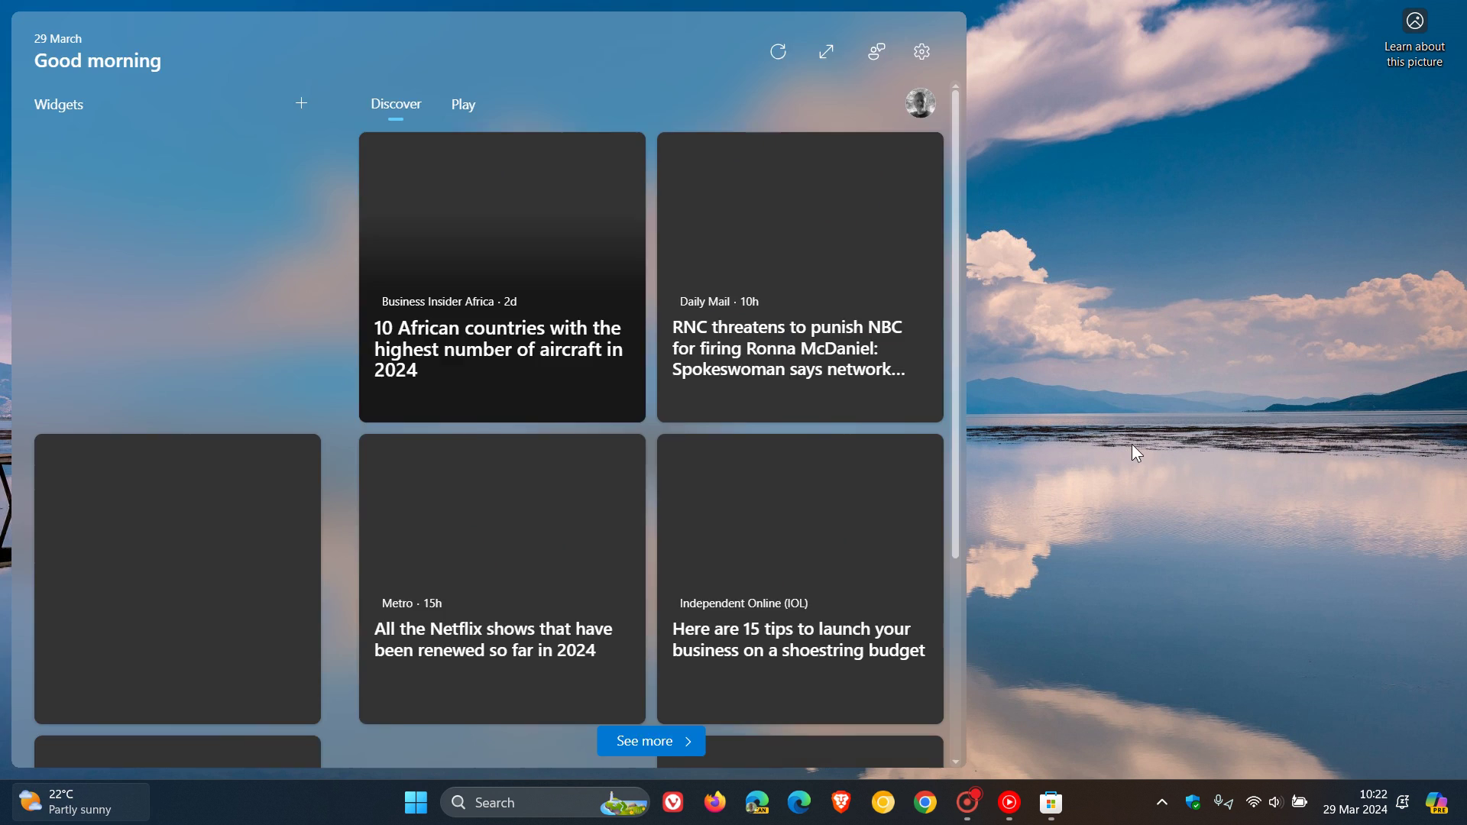
click(77, 814)
click(57, 816)
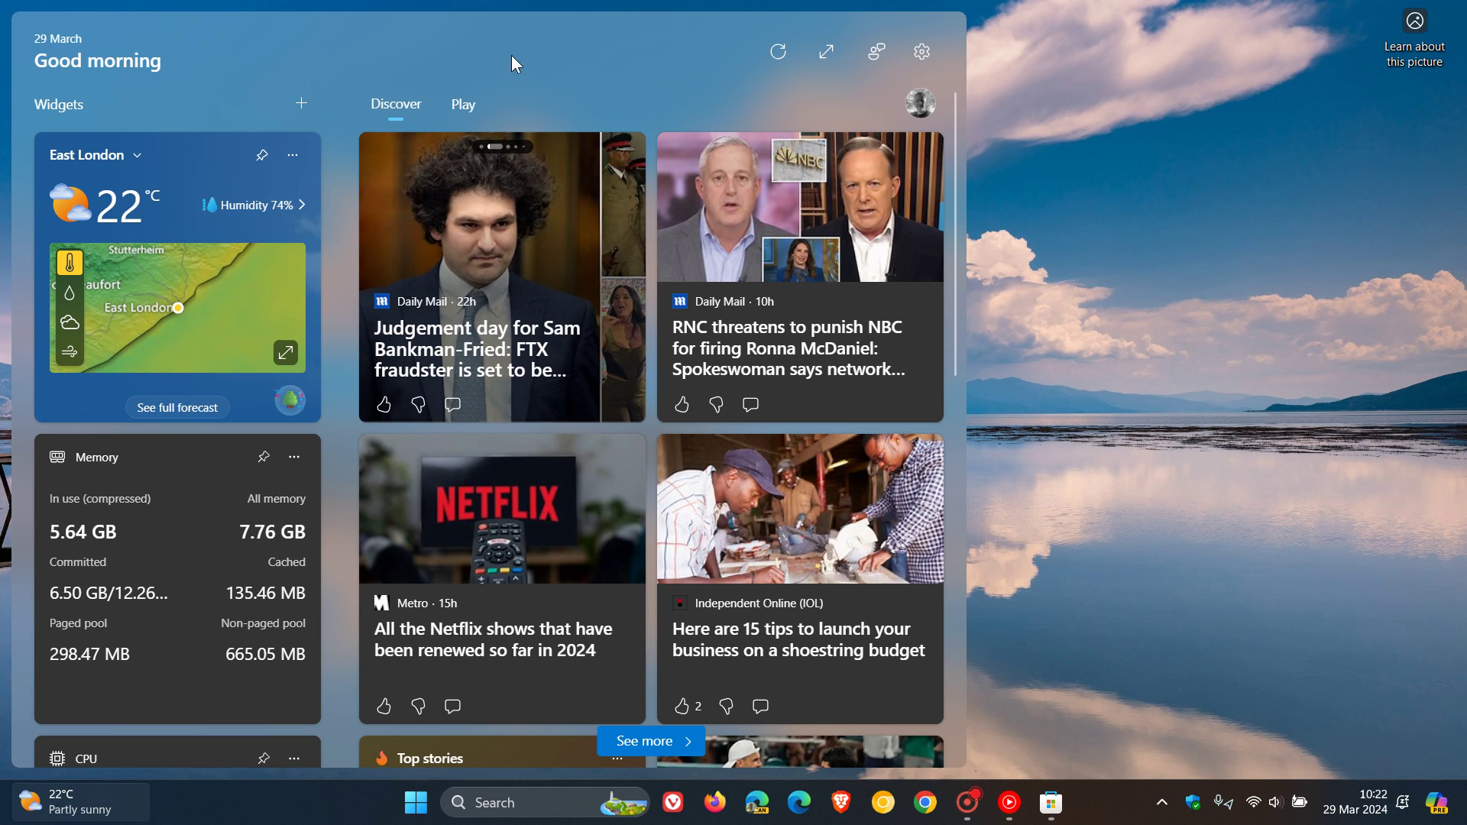
Launch Bubble Shooter HD from the Play games feed, then close its Edge window
click(462, 101)
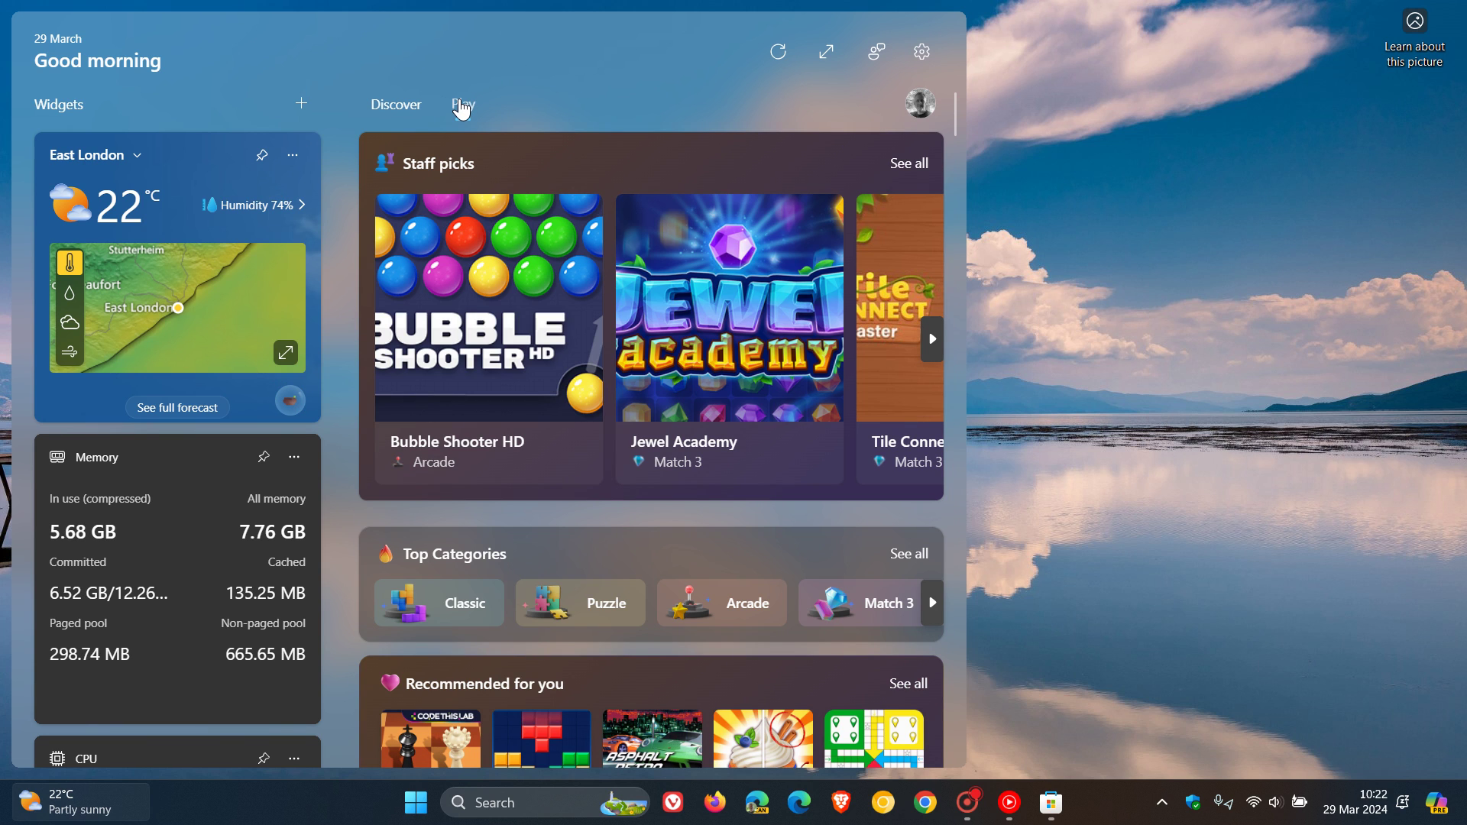
mouse_move(505, 260)
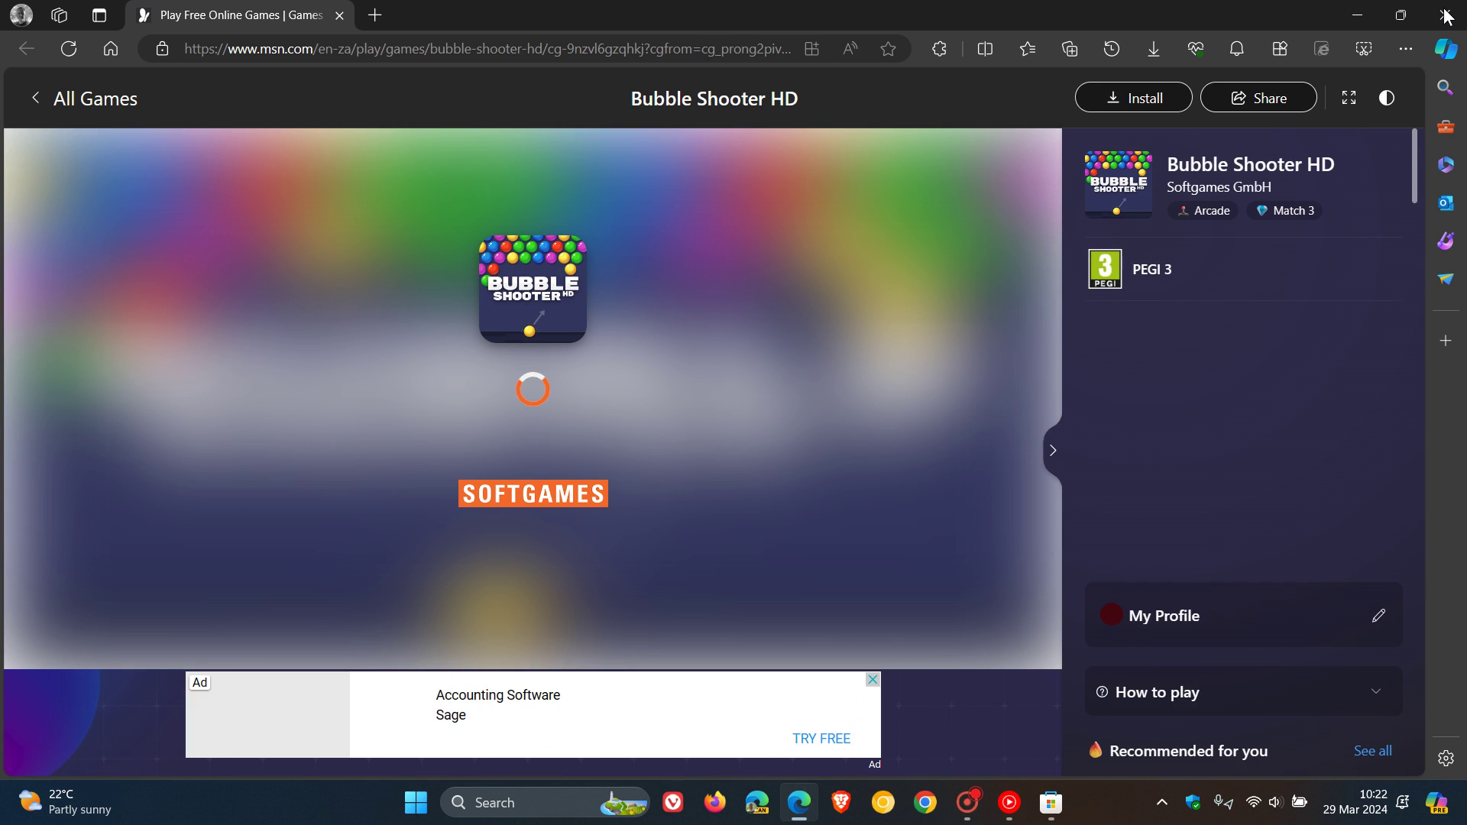
click(1133, 98)
click(803, 481)
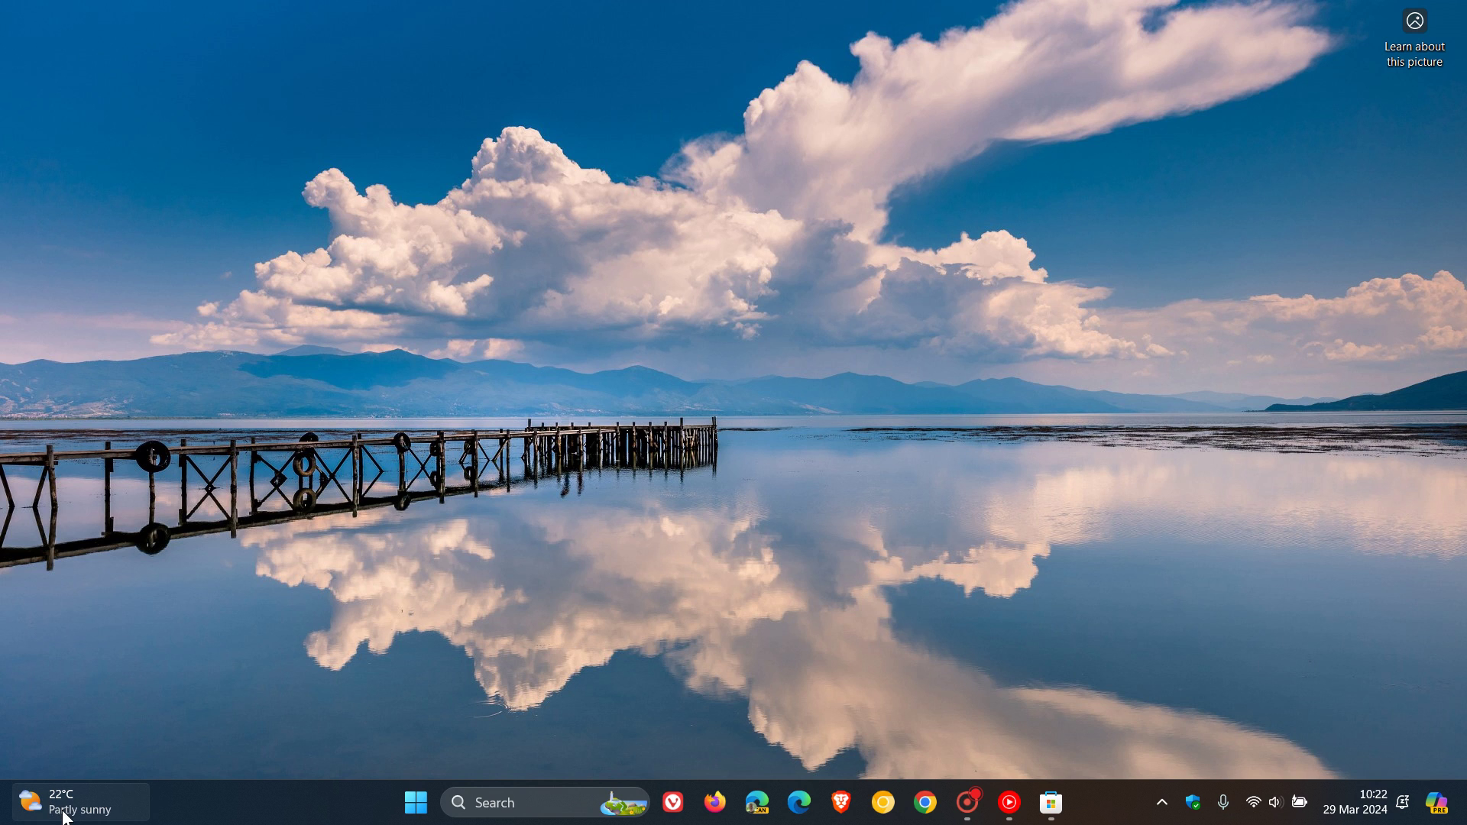
Open the Widgets board and its widget picker
mouse_move(82, 781)
click(301, 103)
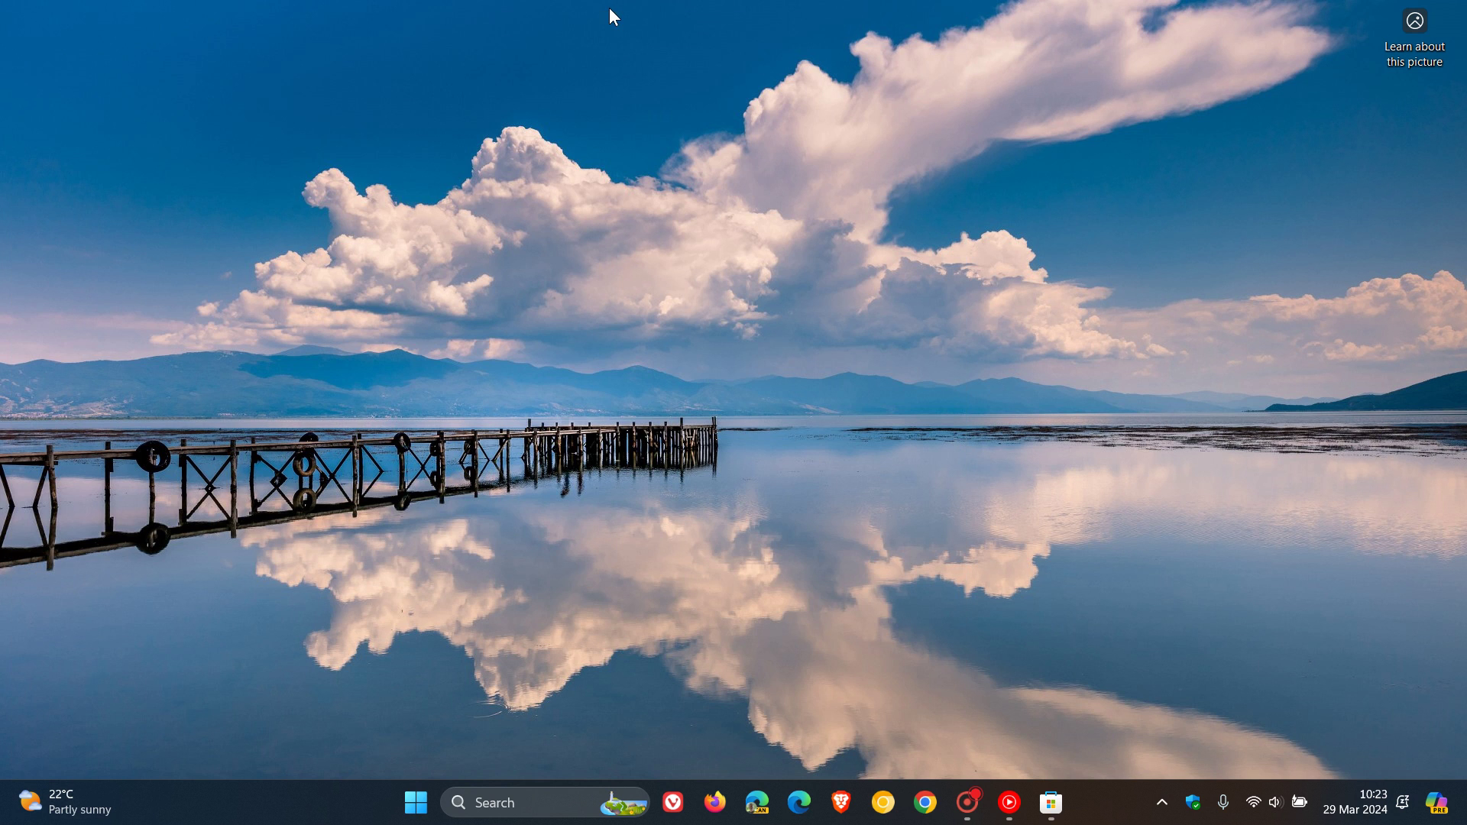
mouse_move(84, 795)
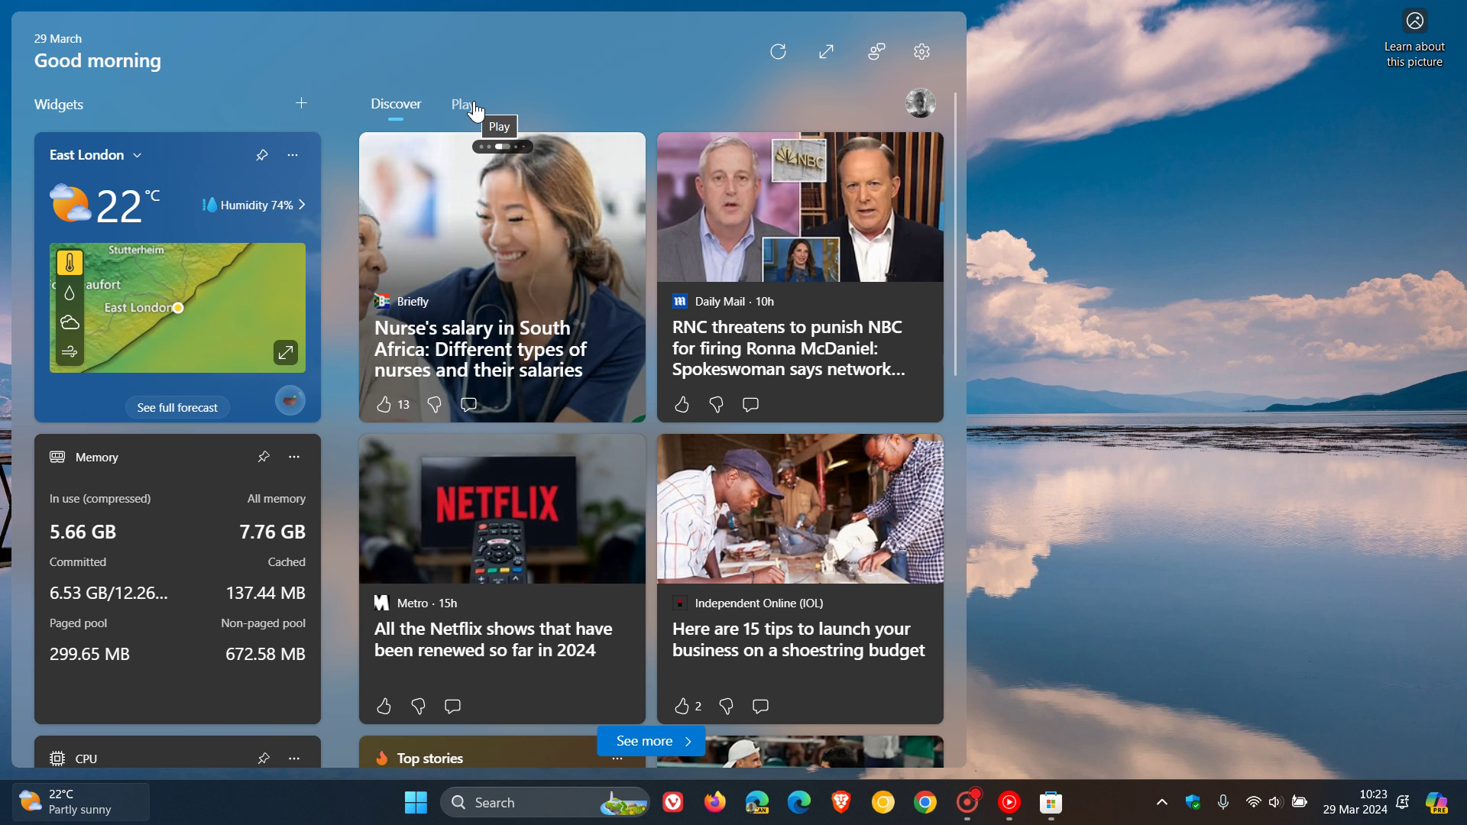
Turn My Feed off under Show or hide feeds, then reopen the Widgets board
click(923, 55)
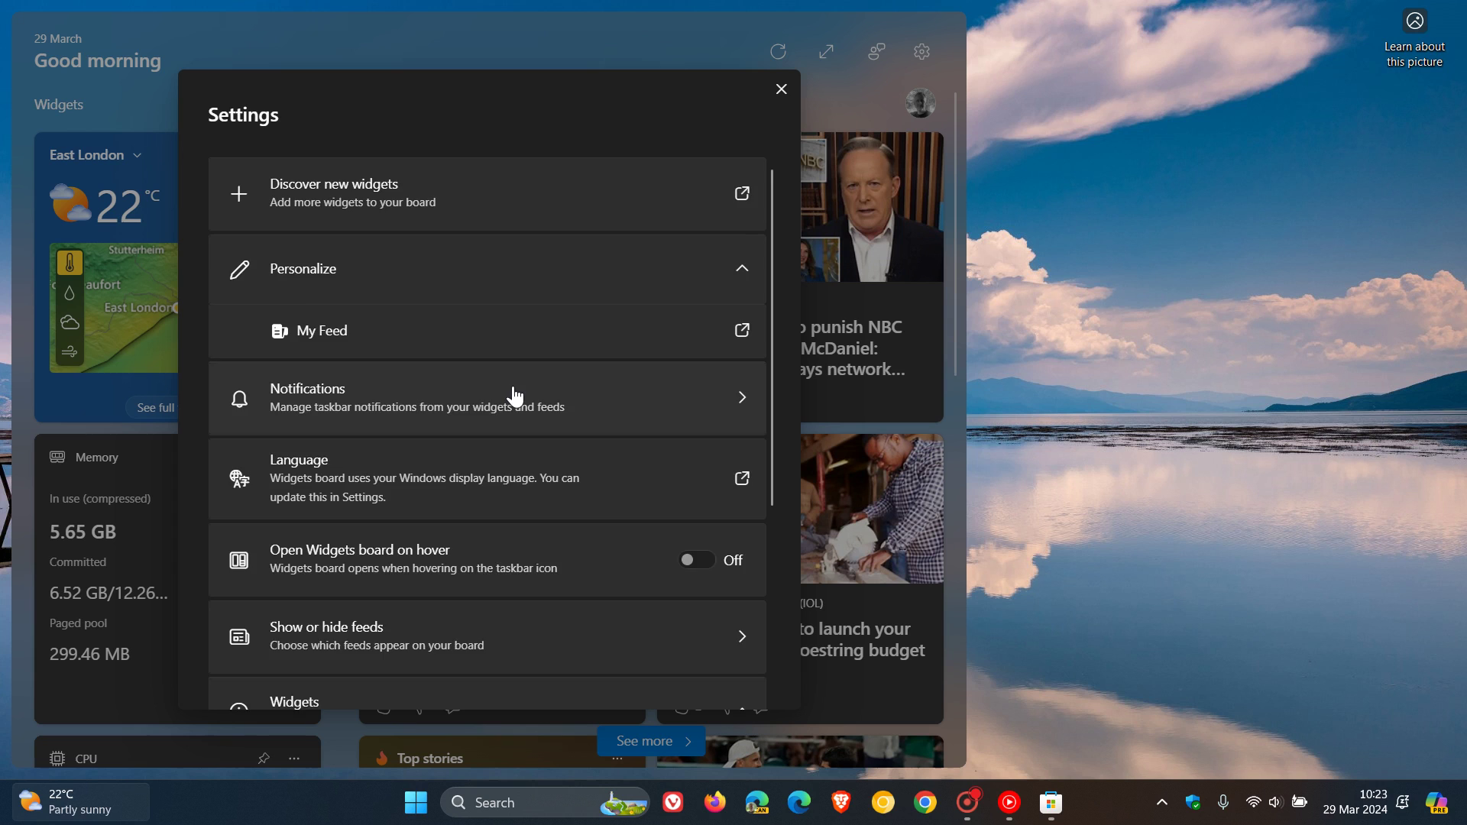
scroll(512, 393, down, 2)
click(472, 562)
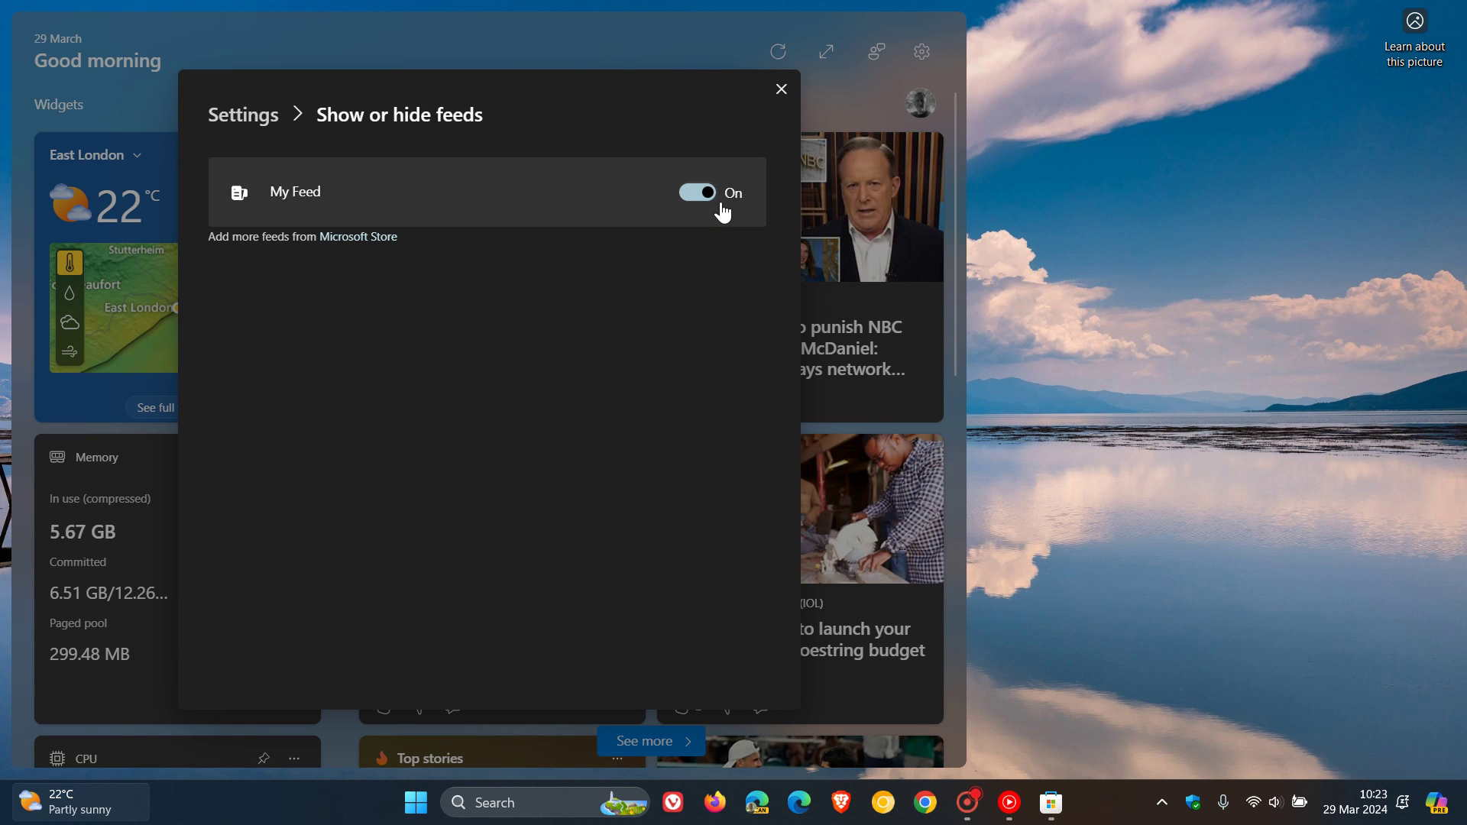
click(694, 197)
click(387, 476)
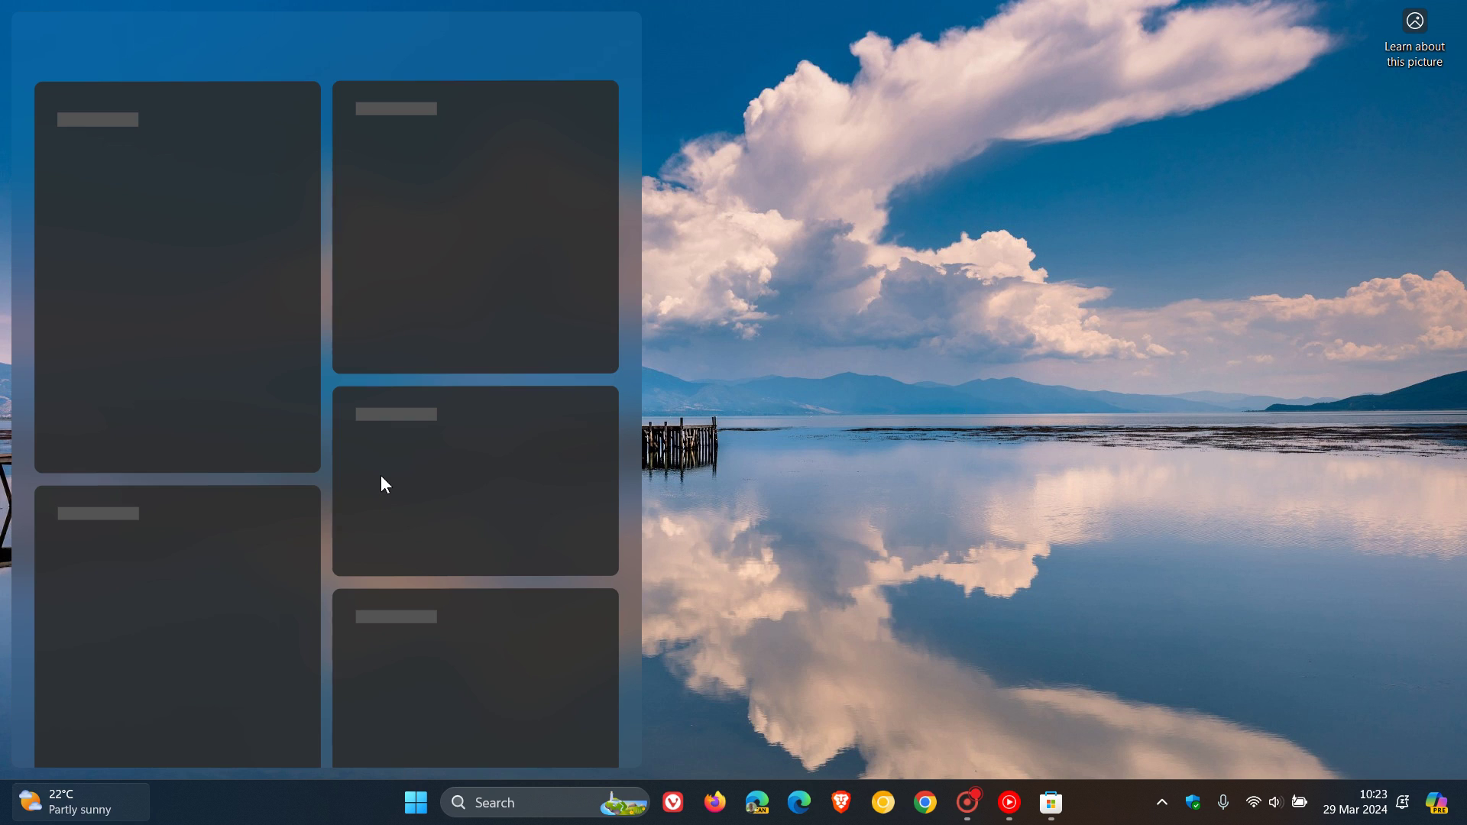
click(879, 235)
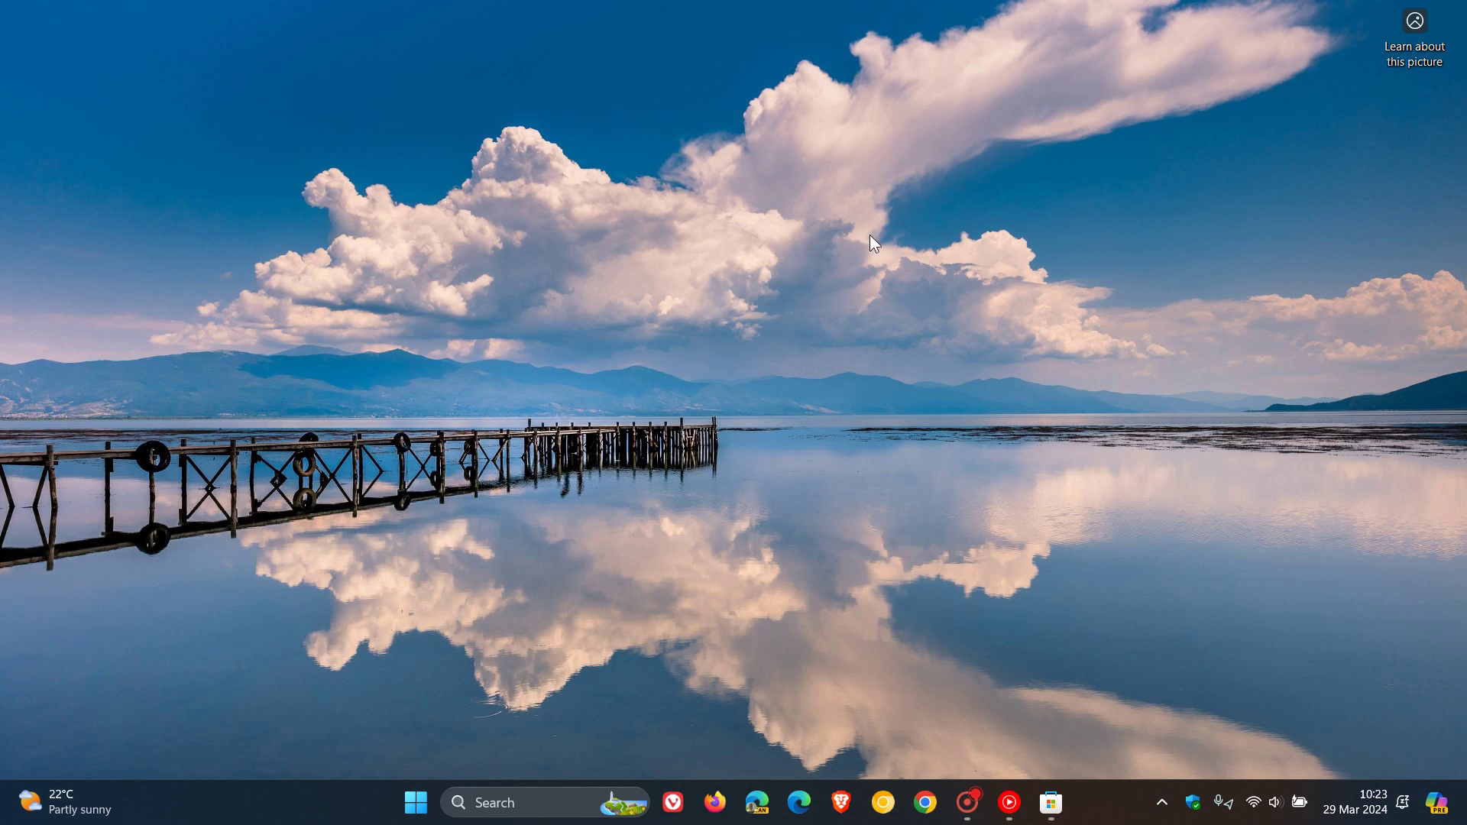
click(61, 801)
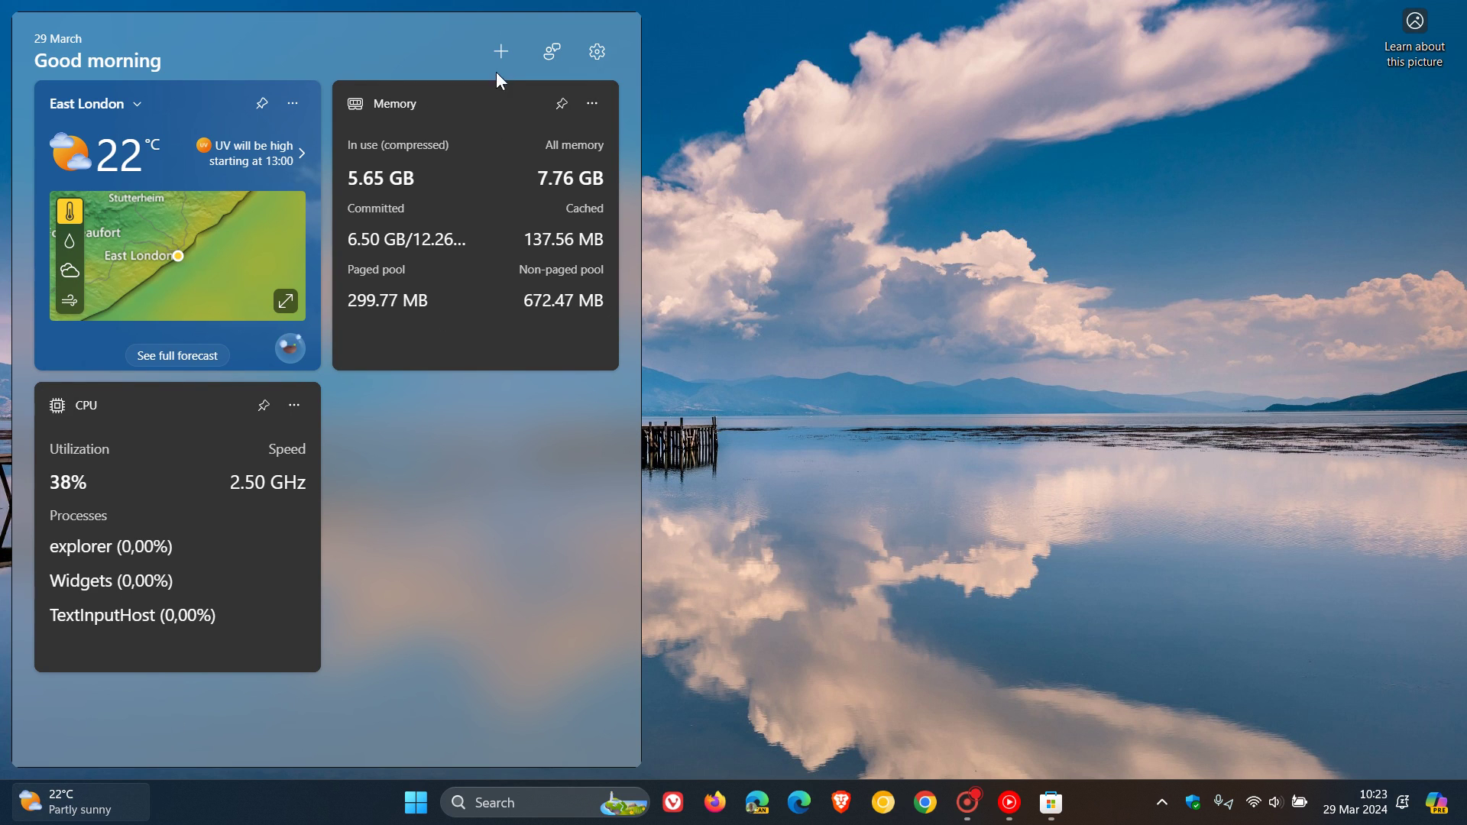
Try pinning the Instant Play games widget from Pin widgets
click(501, 50)
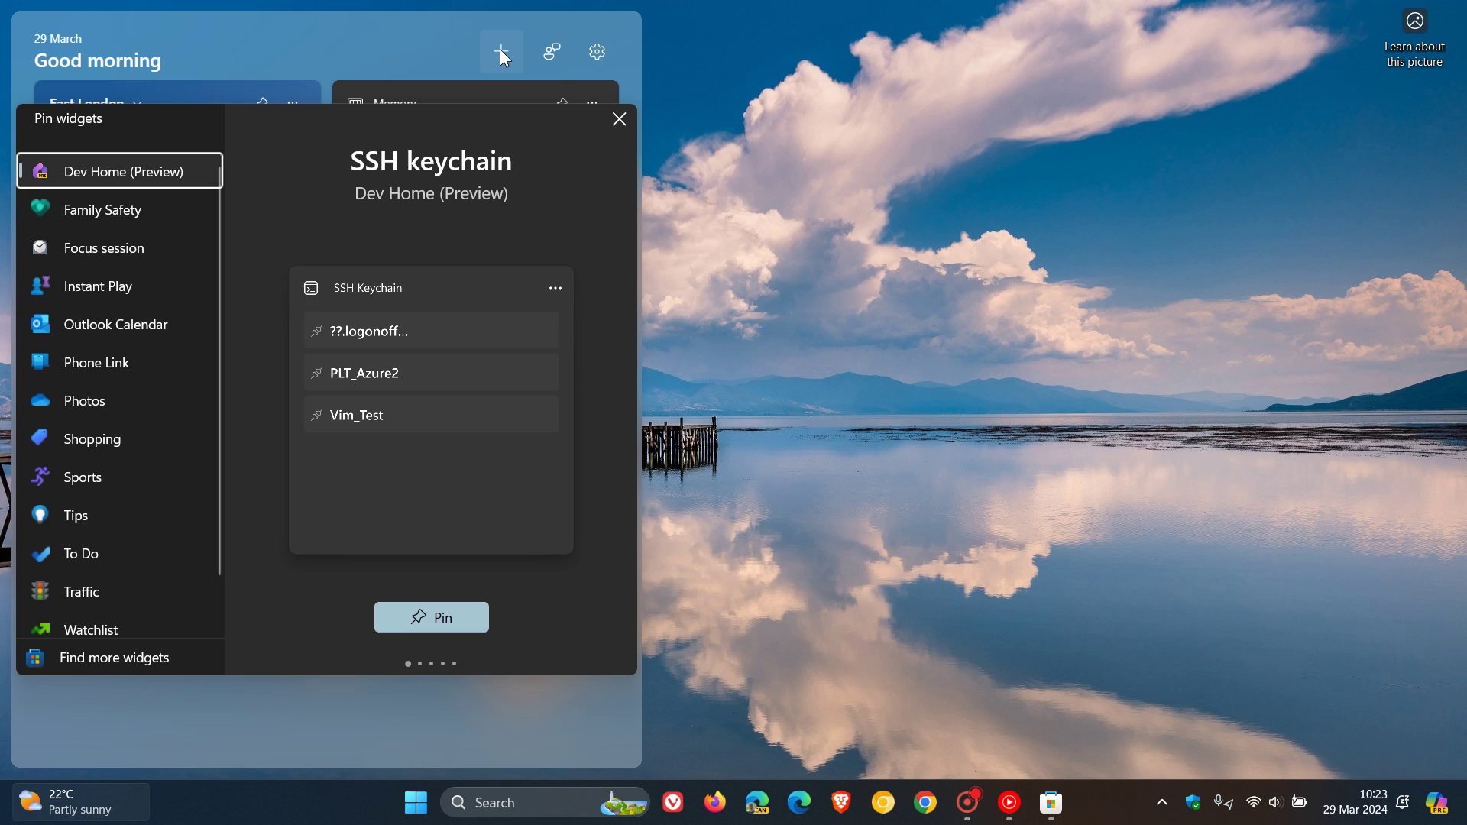
click(97, 286)
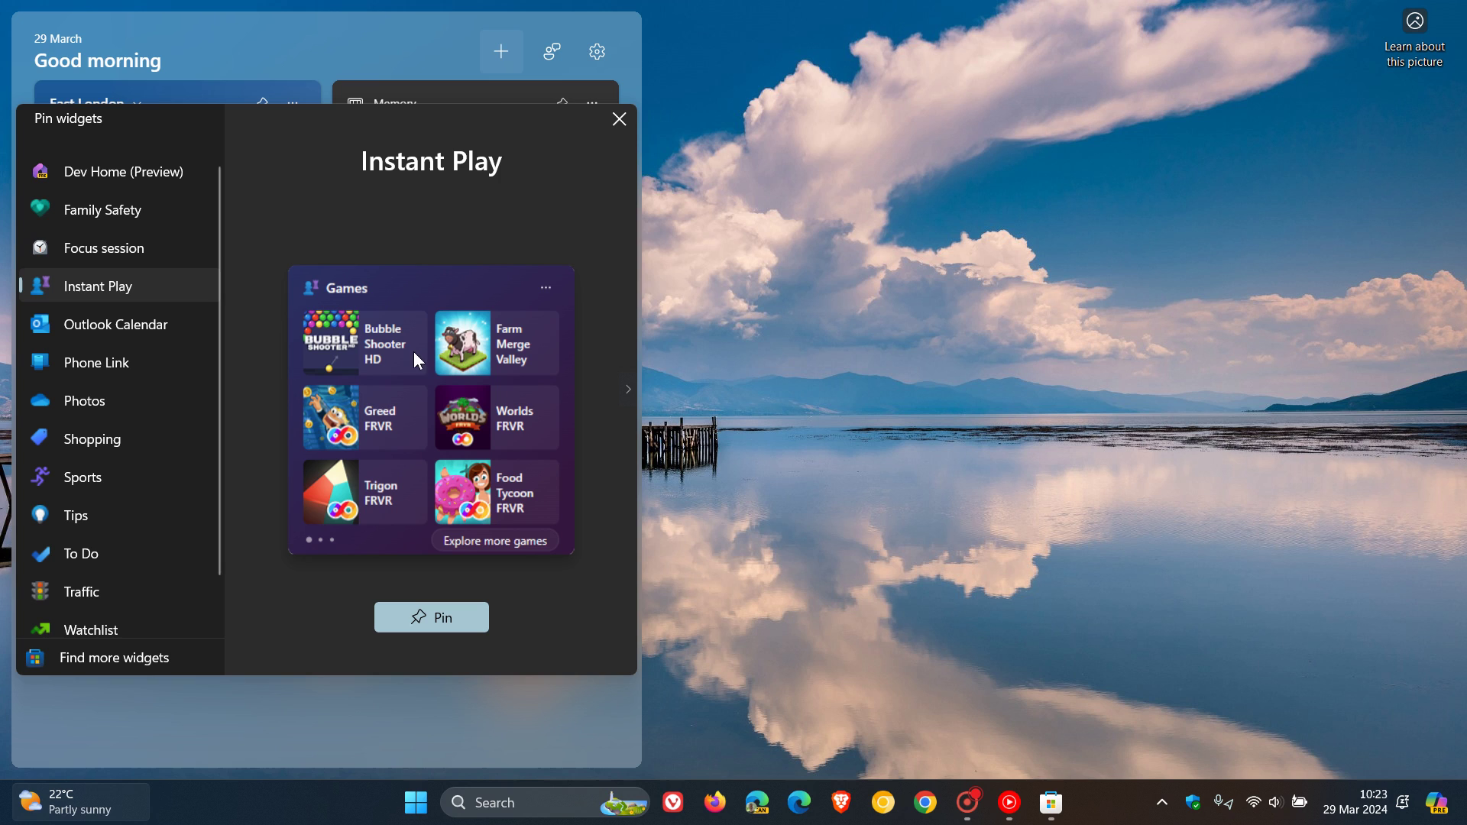
click(421, 626)
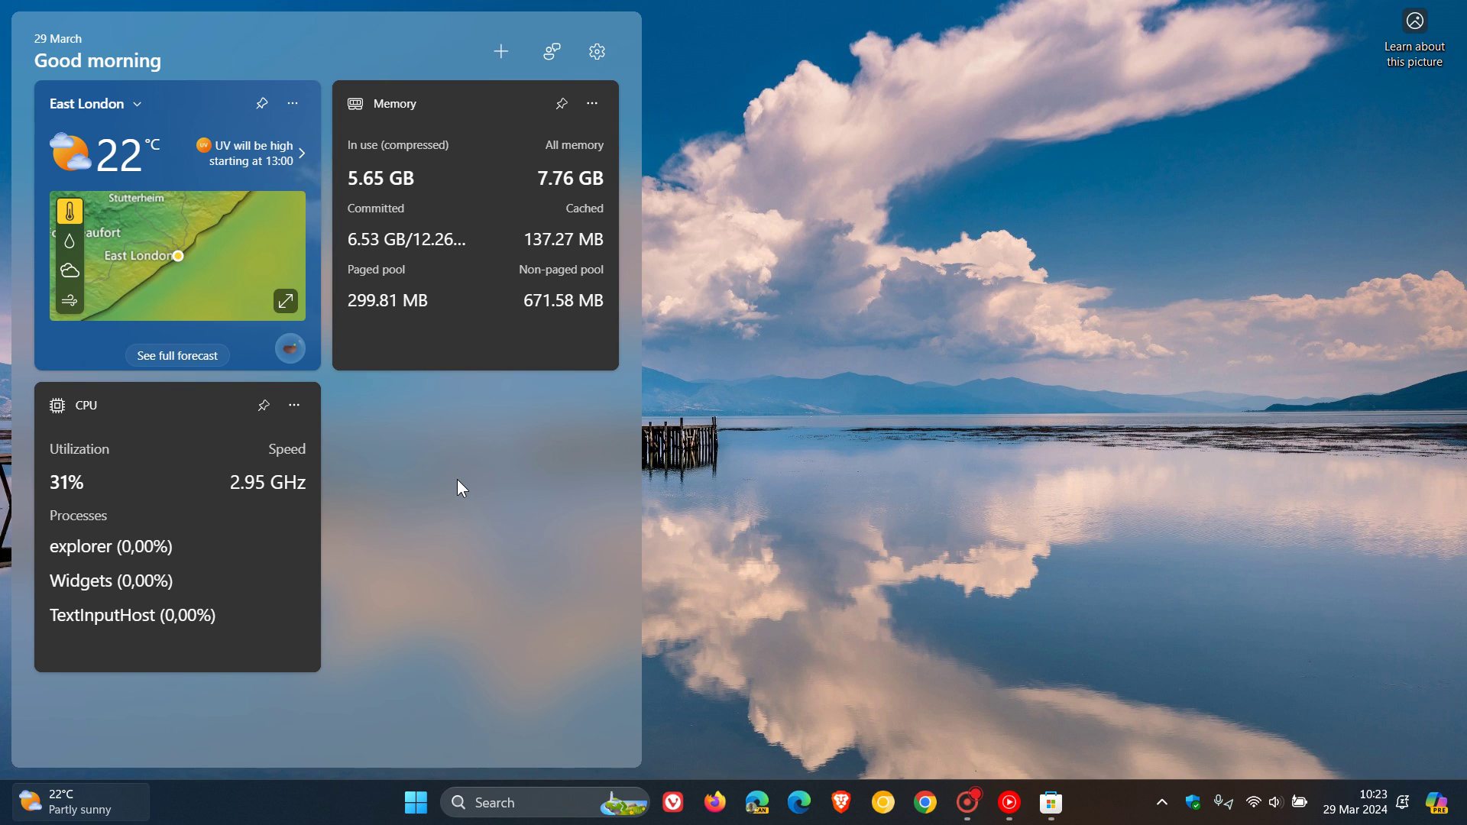
Preview Instant Play again, then close the Pin widgets dialog and the board
click(500, 50)
click(110, 283)
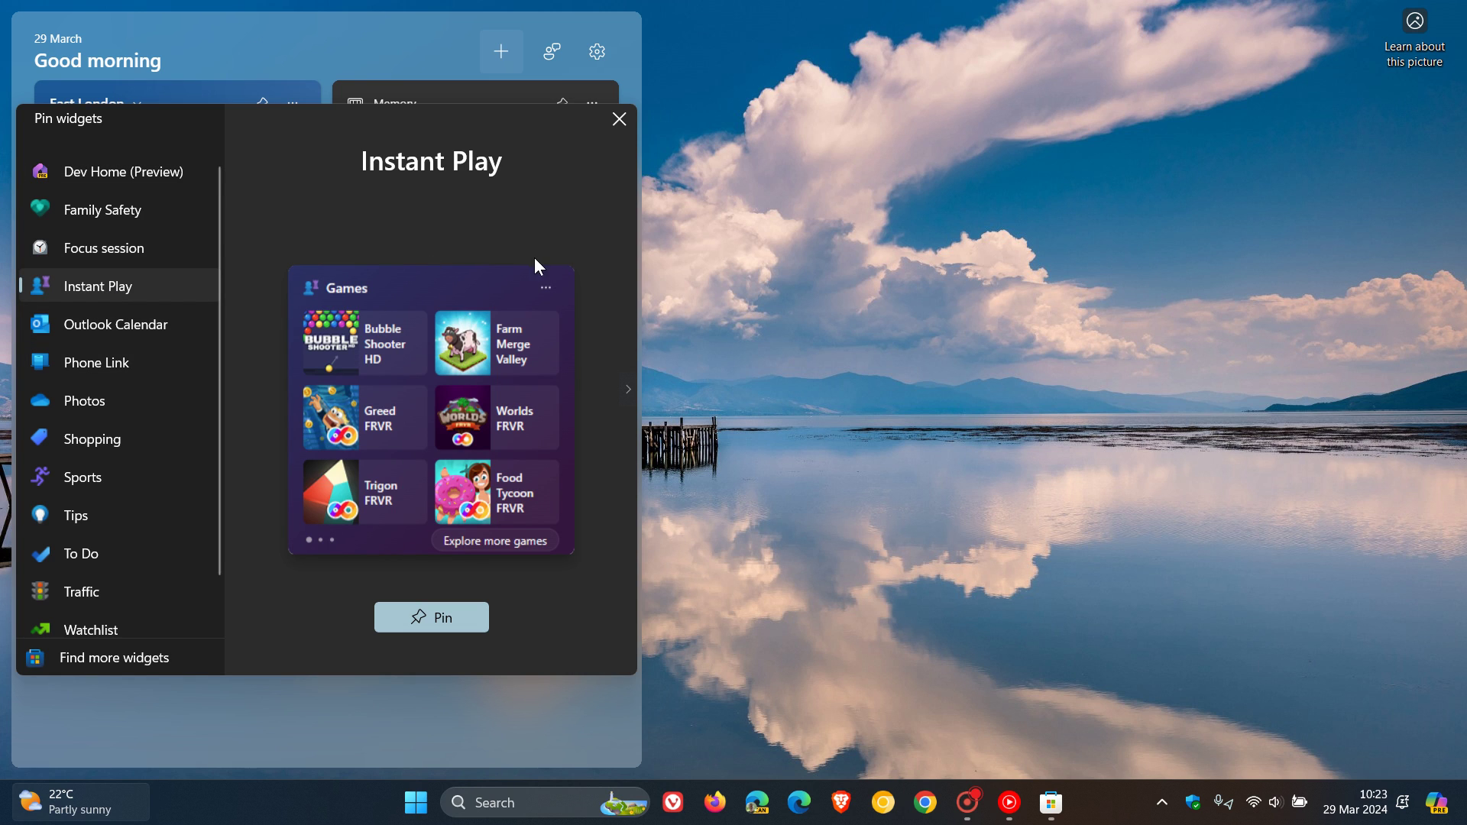
click(619, 122)
click(1057, 318)
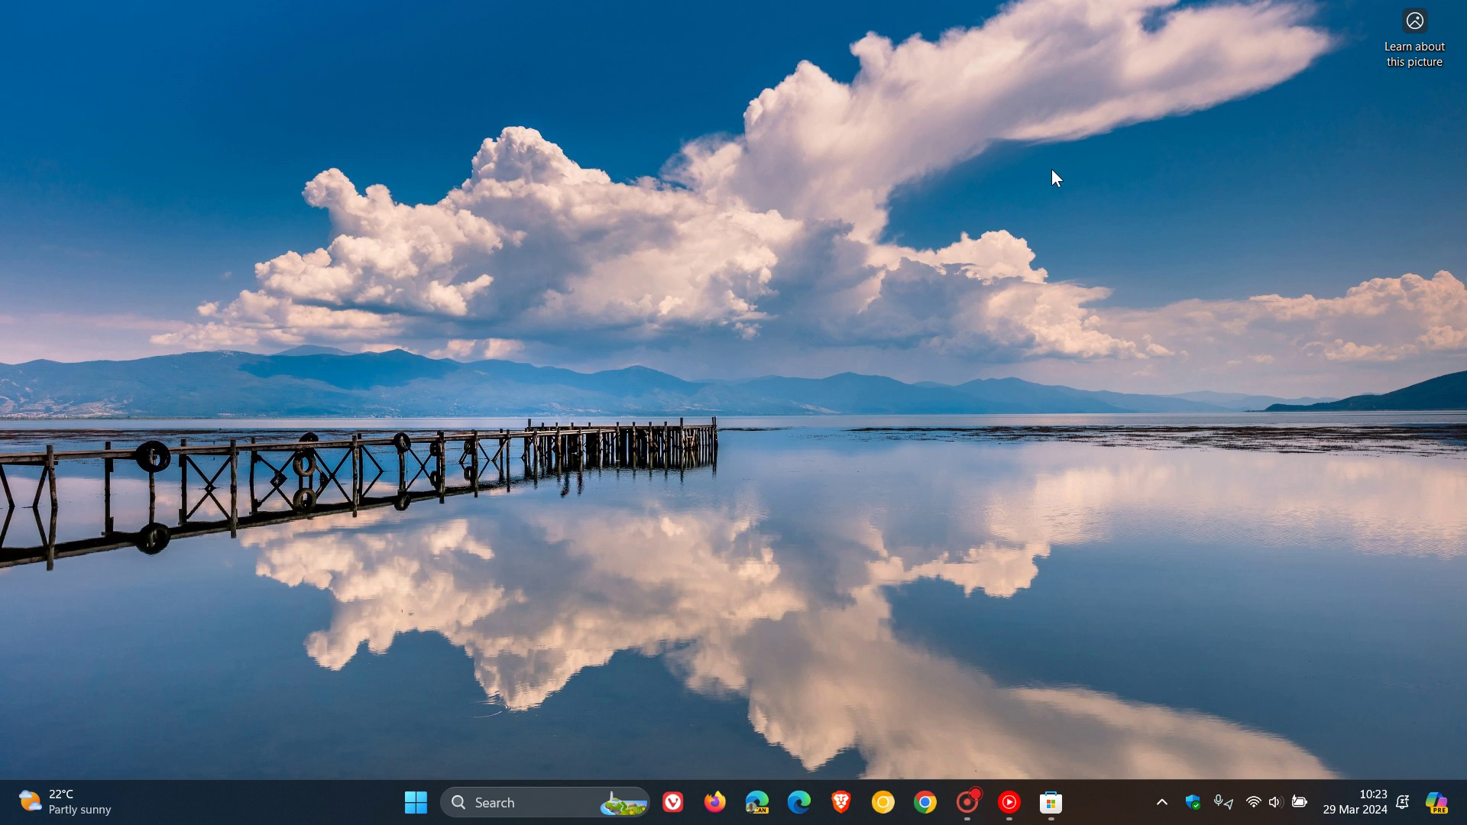